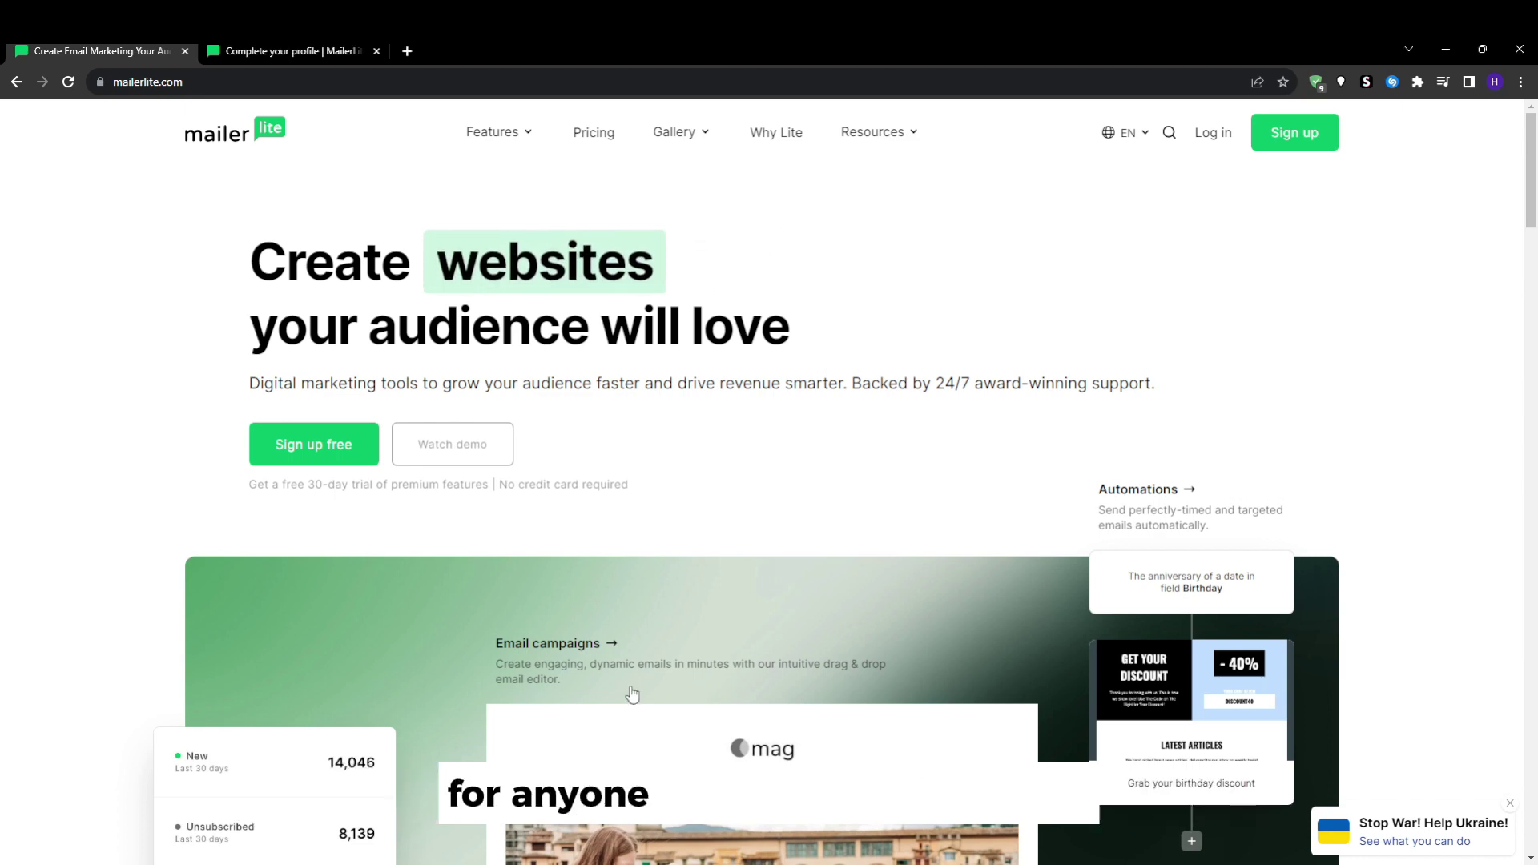
# Look through the MailerLite homepage from the email campaign features down to the customer support and integrations sections.
pyautogui.scroll(-4, 161, 513)
pyautogui.scroll(-1, 40, 493)
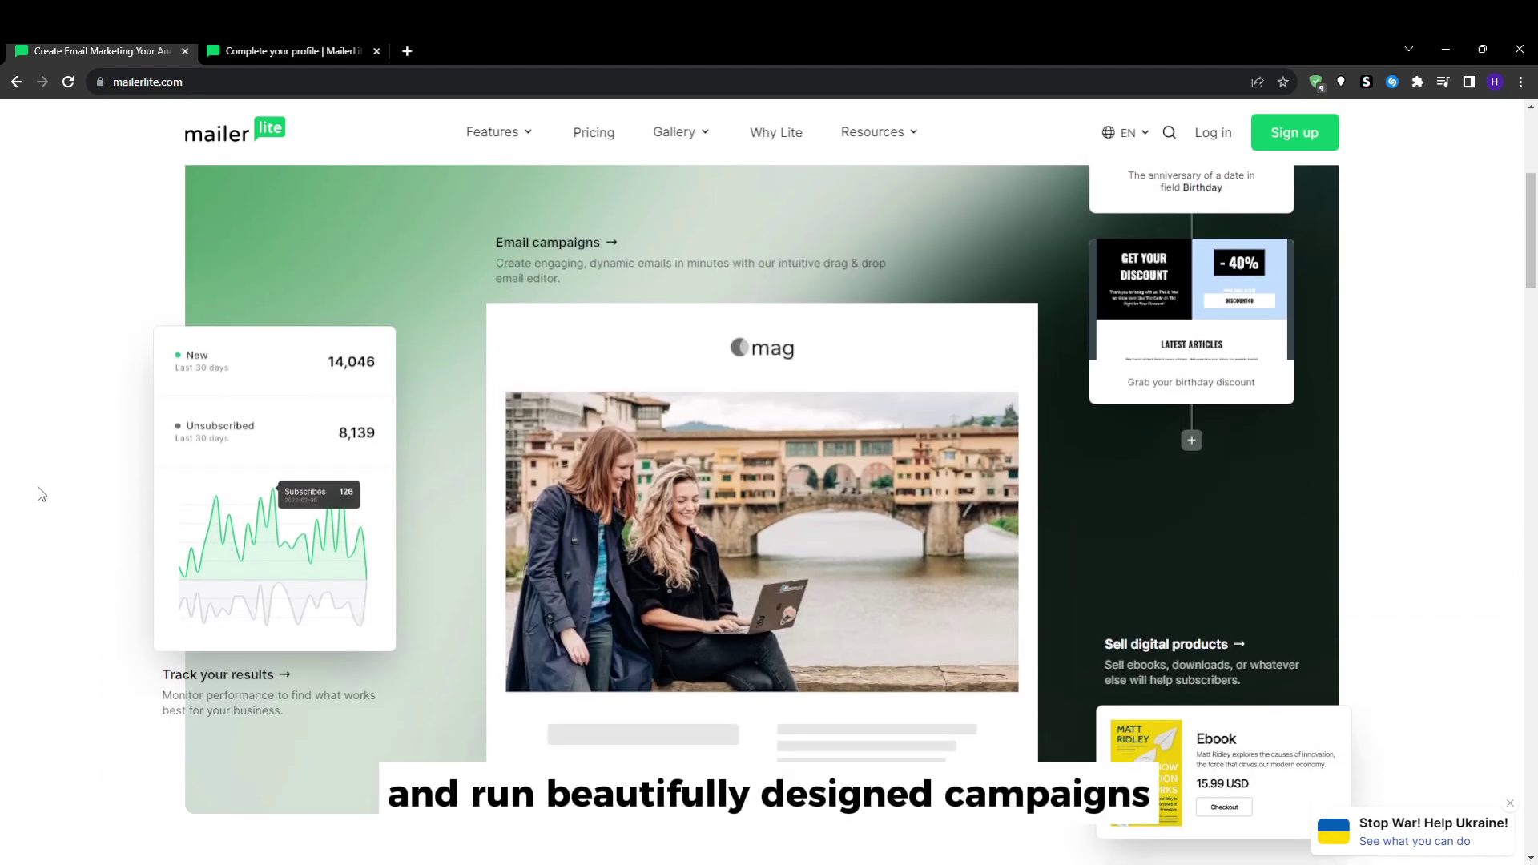
pyautogui.scroll(-1, 40, 492)
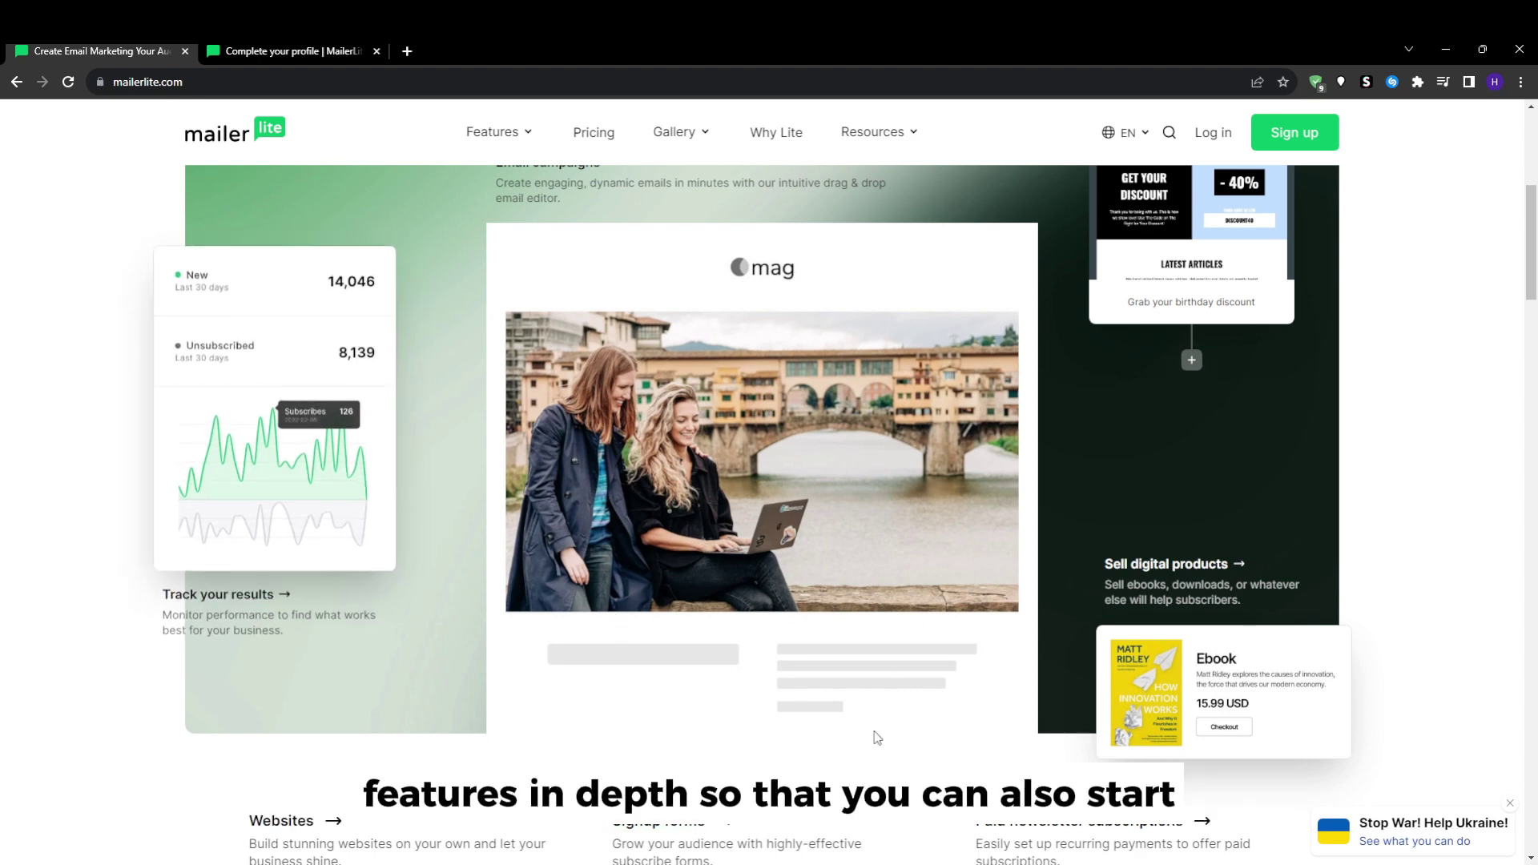
pyautogui.scroll(-10, 815, 683)
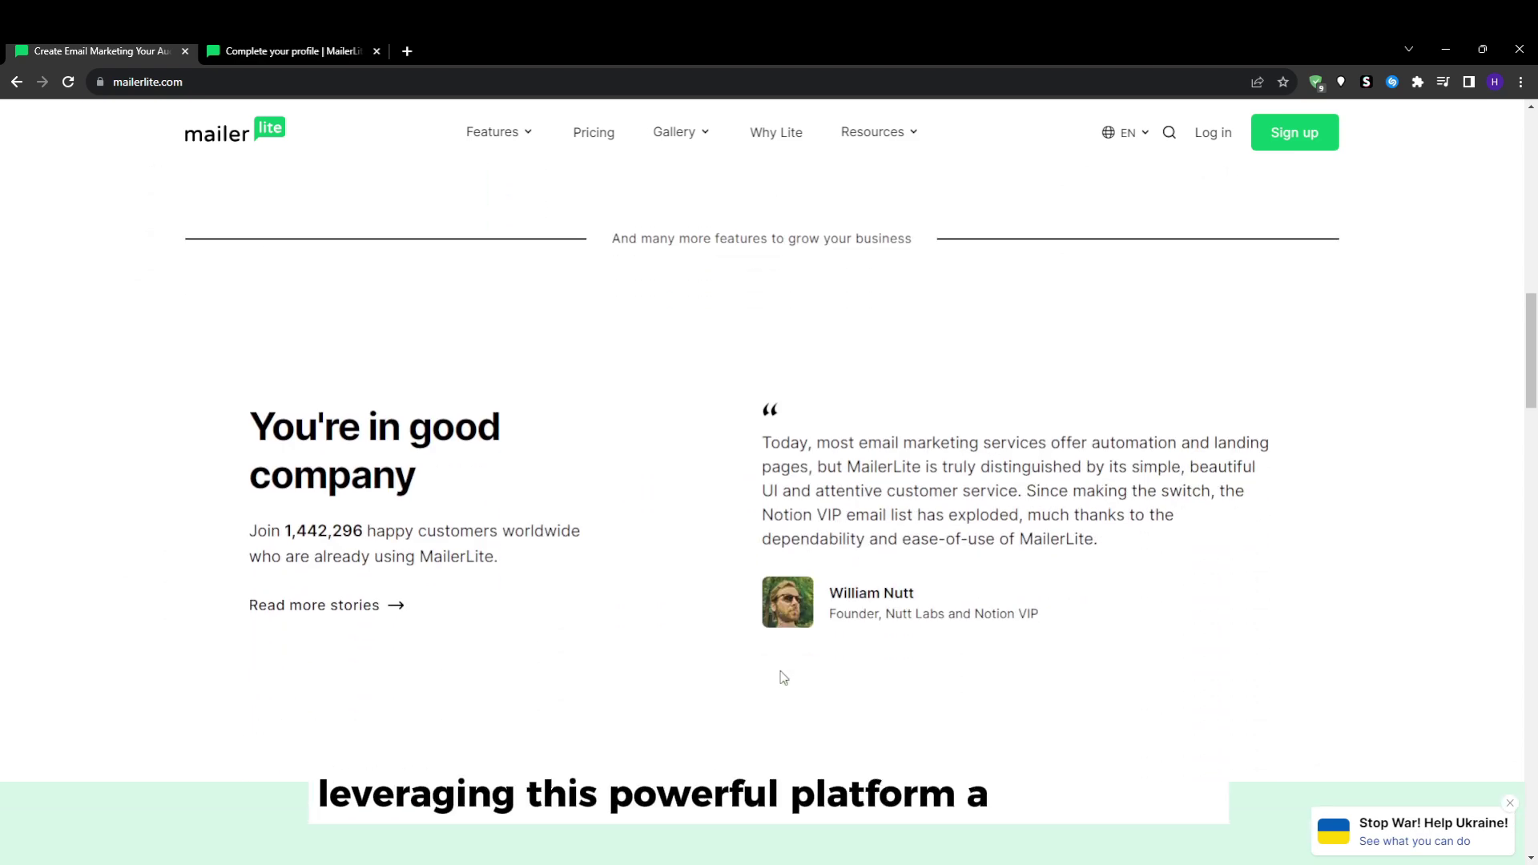
pyautogui.scroll(-4, 783, 678)
pyautogui.scroll(-3, 783, 677)
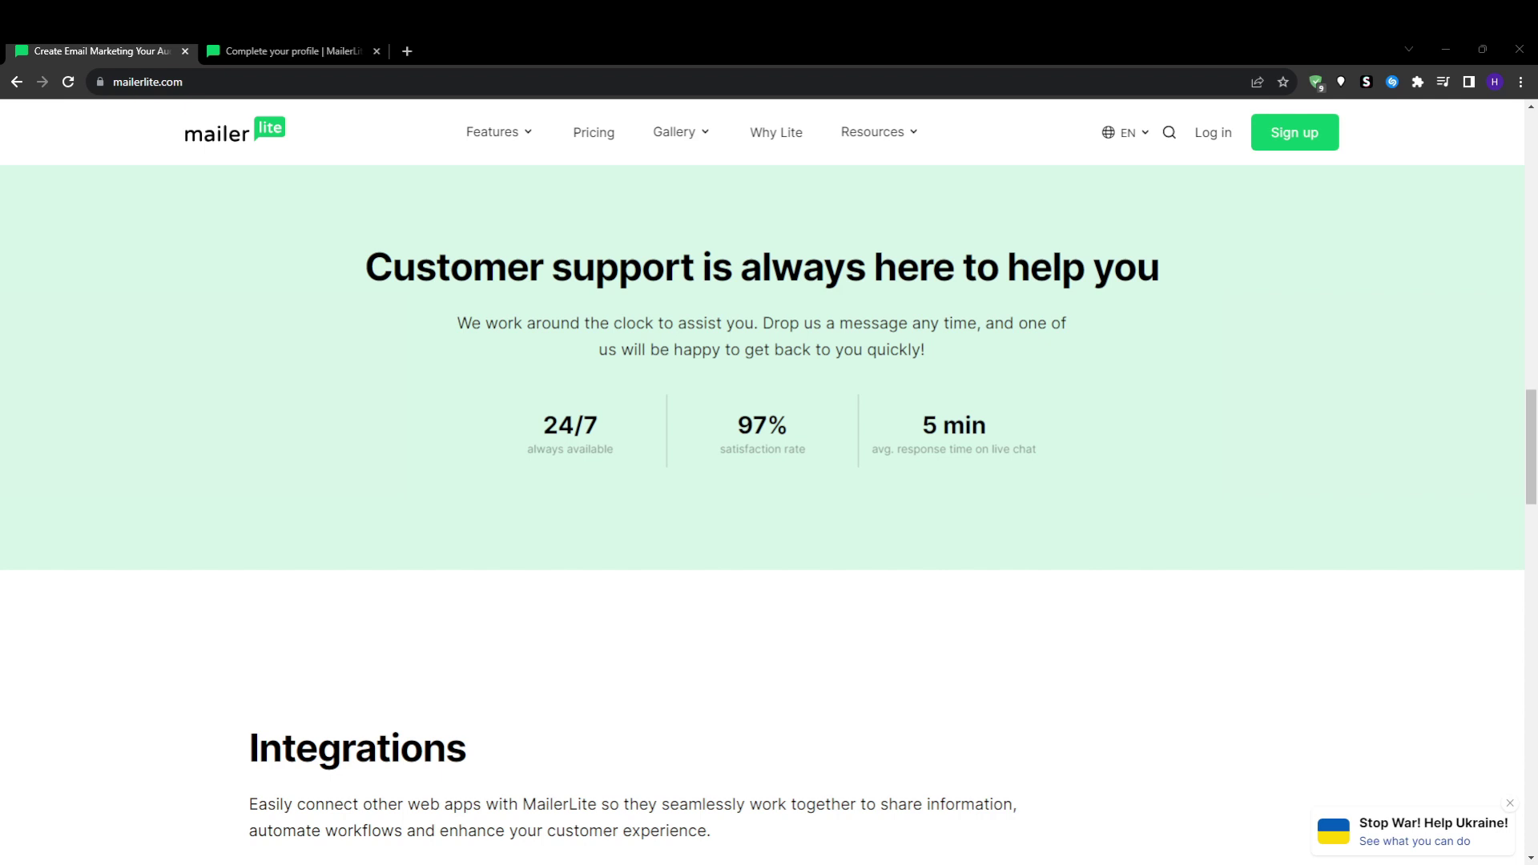
# Switch to the MailerLite dashboard and start a new campaign of the regular type.
pyautogui.hotkey('ctrl', 'Tab')
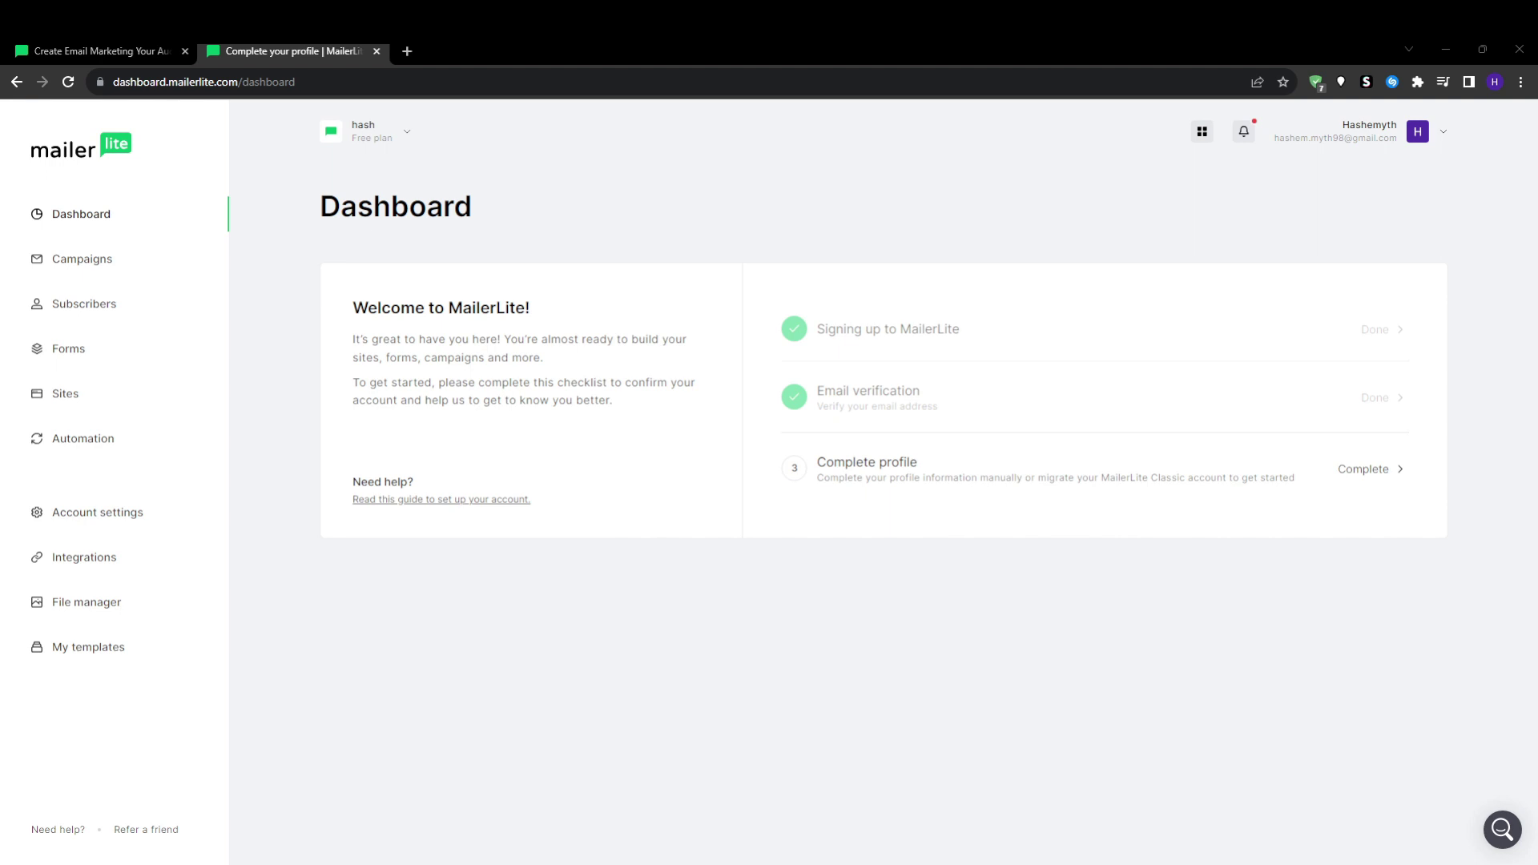
pyautogui.click(58, 257)
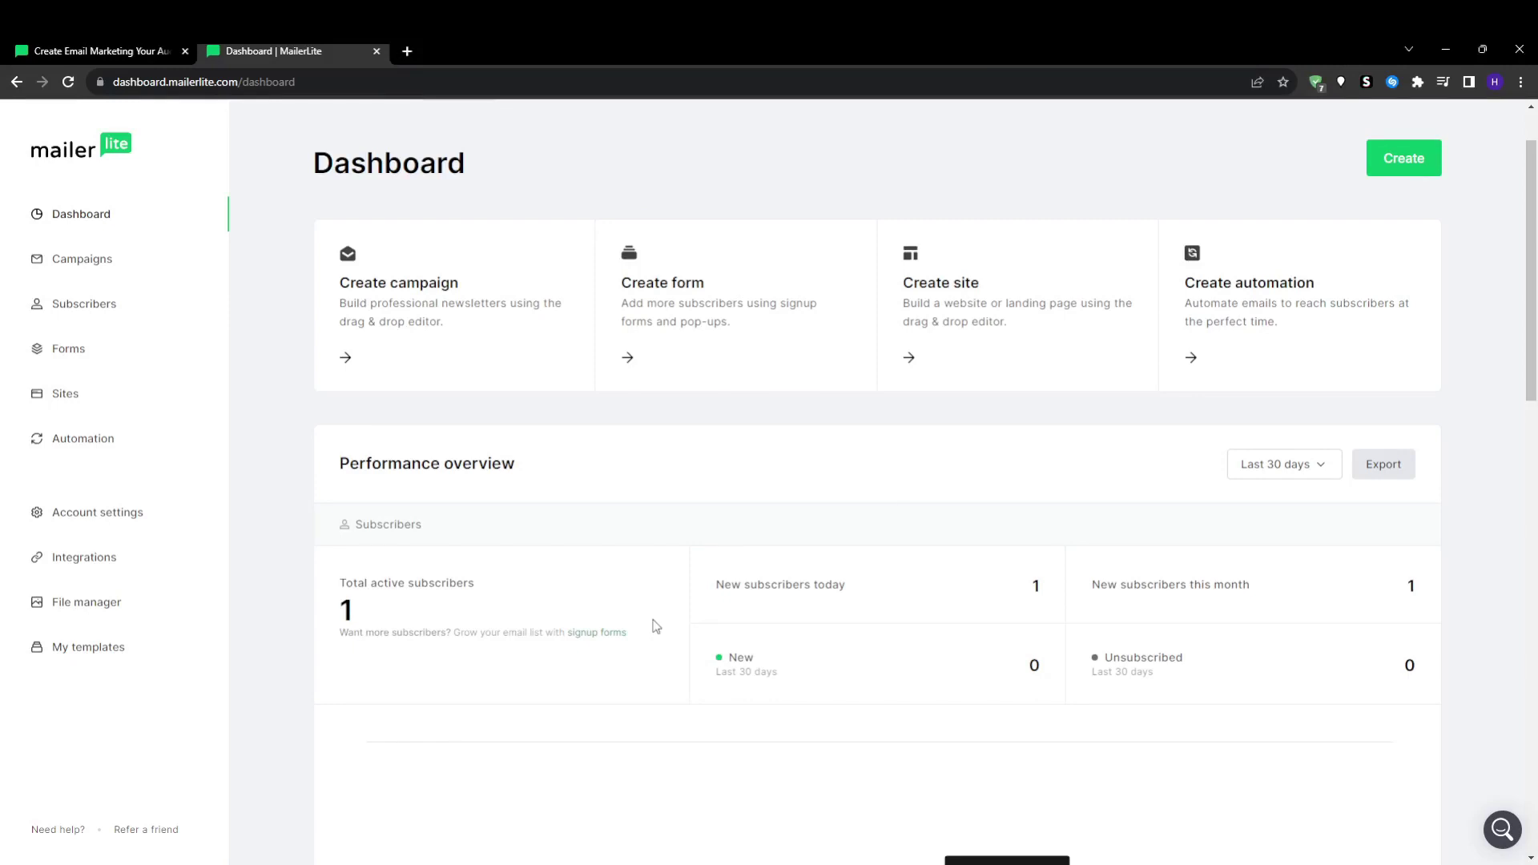
pyautogui.click(408, 307)
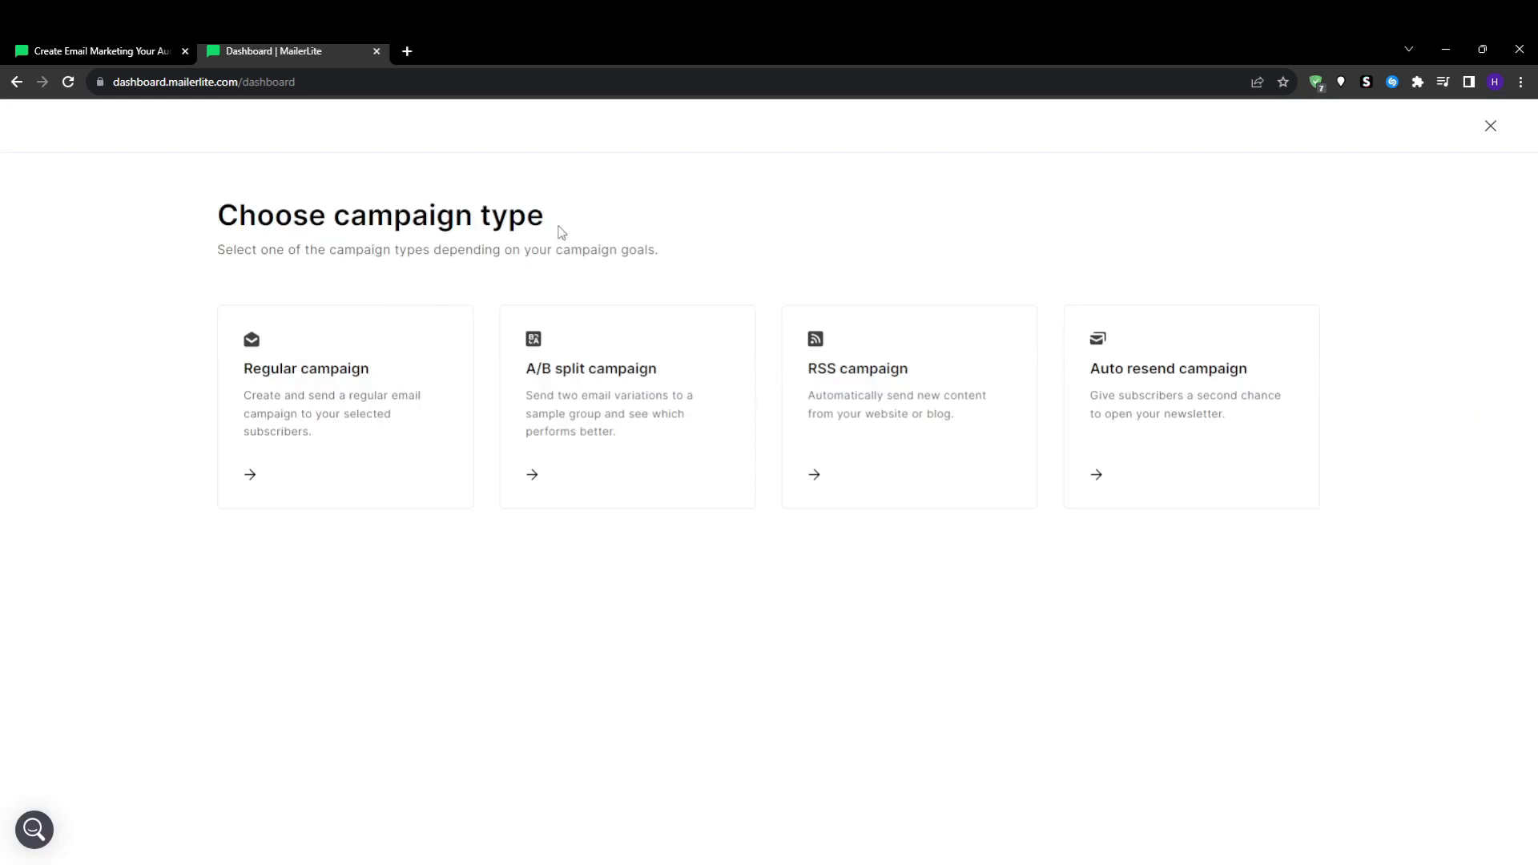
pyautogui.click(276, 409)
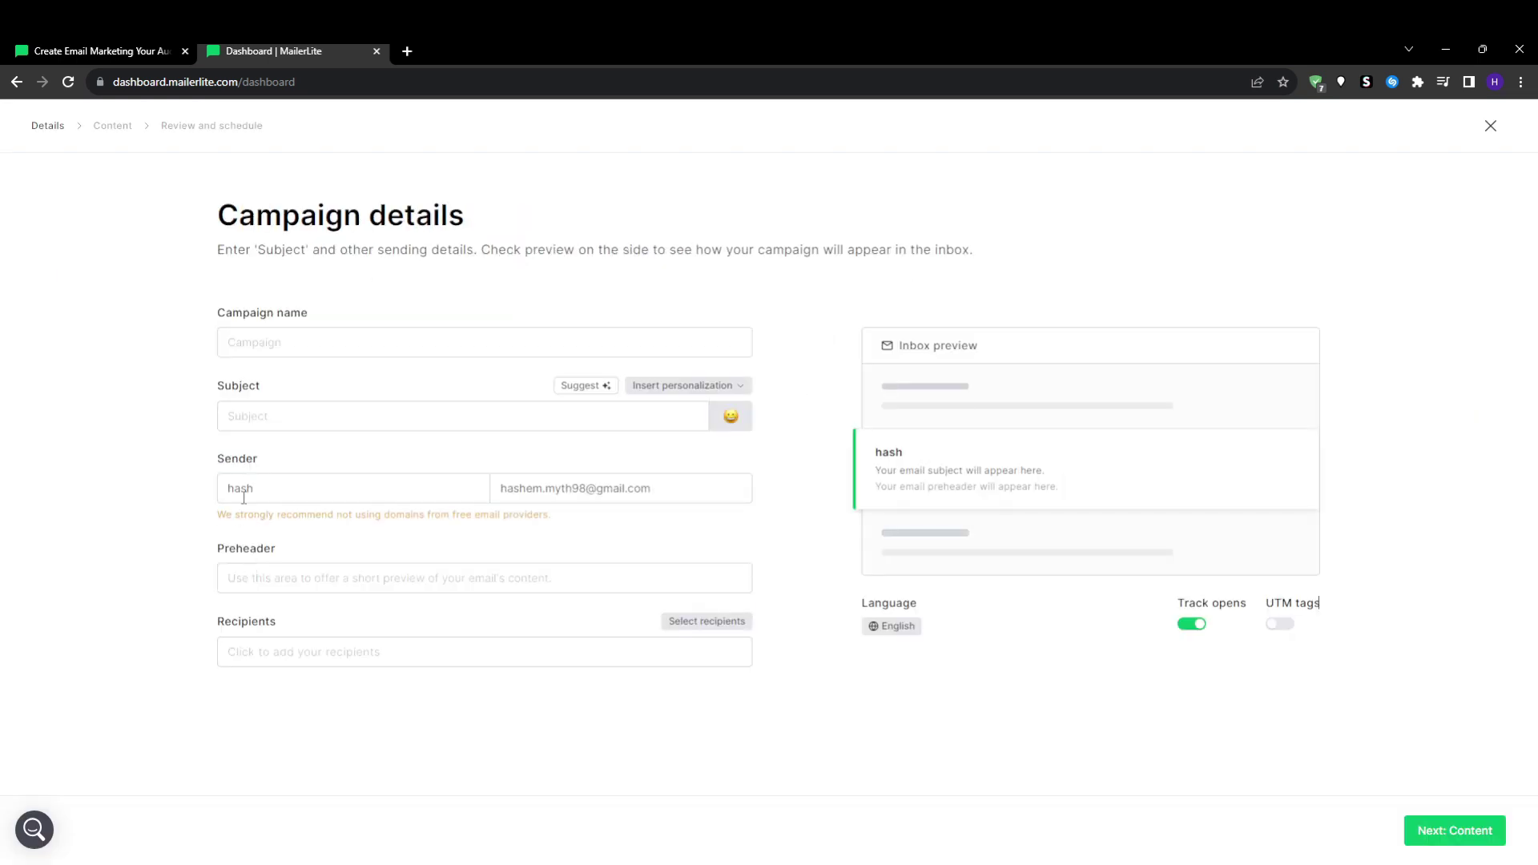
# Name the campaign "welcome email" and try to proceed to its content.
pyautogui.click(296, 355)
pyautogui.write('welcome email')
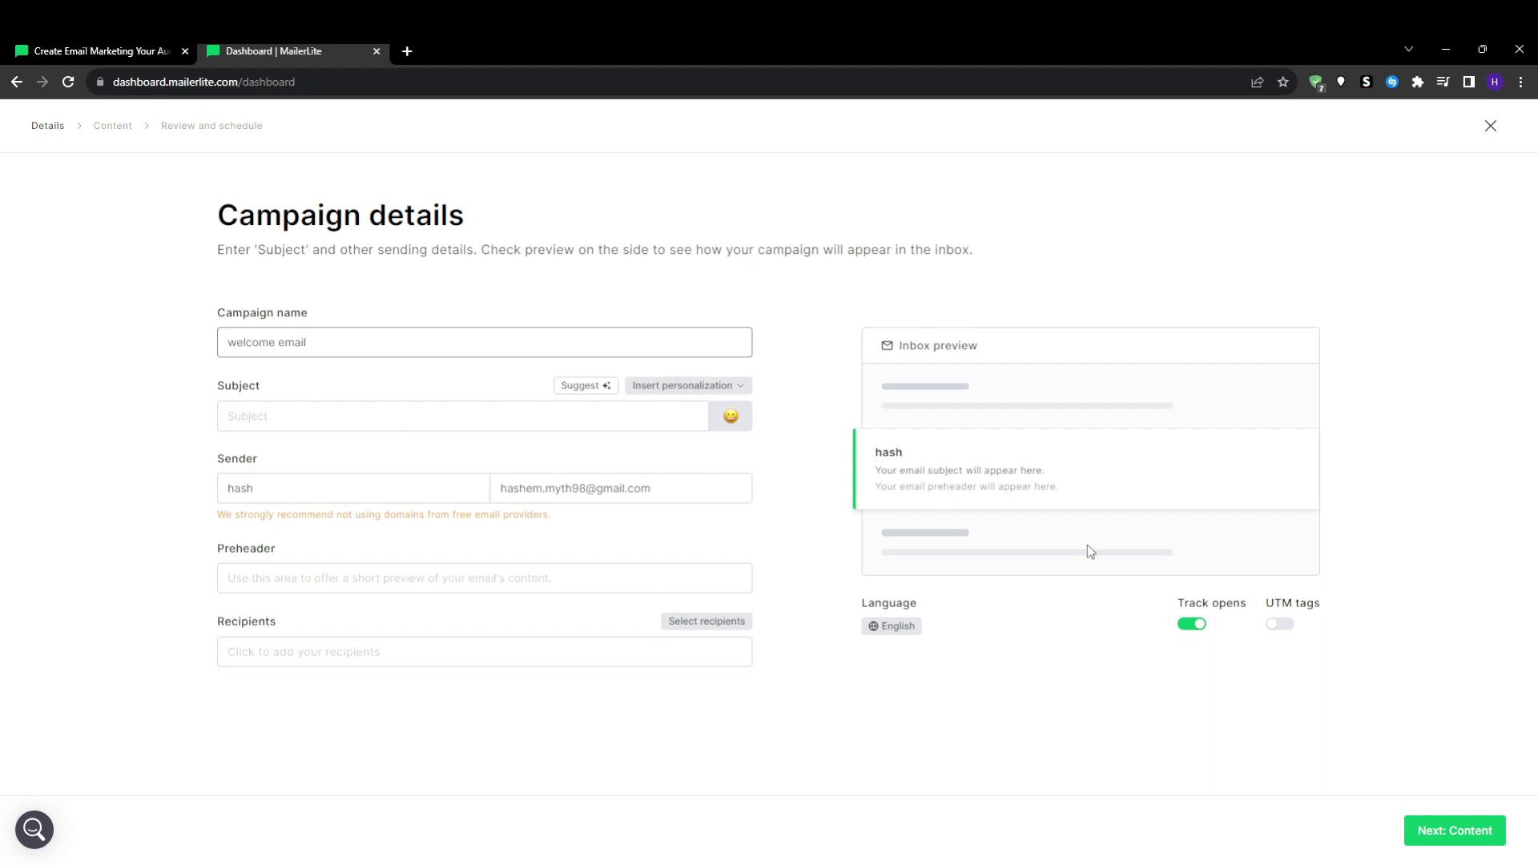
pyautogui.click(1417, 831)
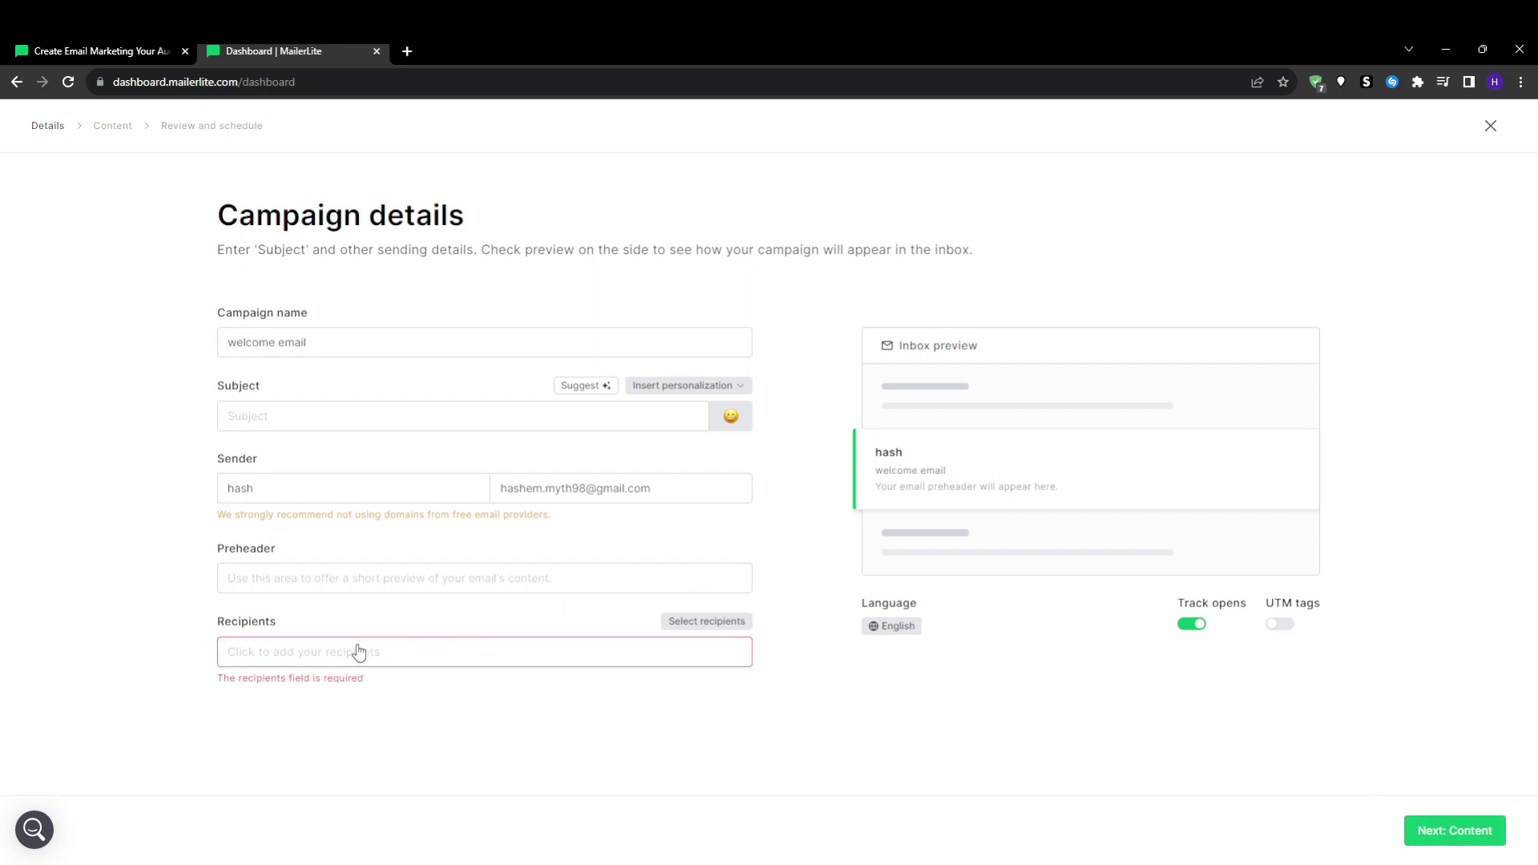
# Set the campaign's recipients to all active subscribers and proceed to the email design stage.
pyautogui.click(307, 654)
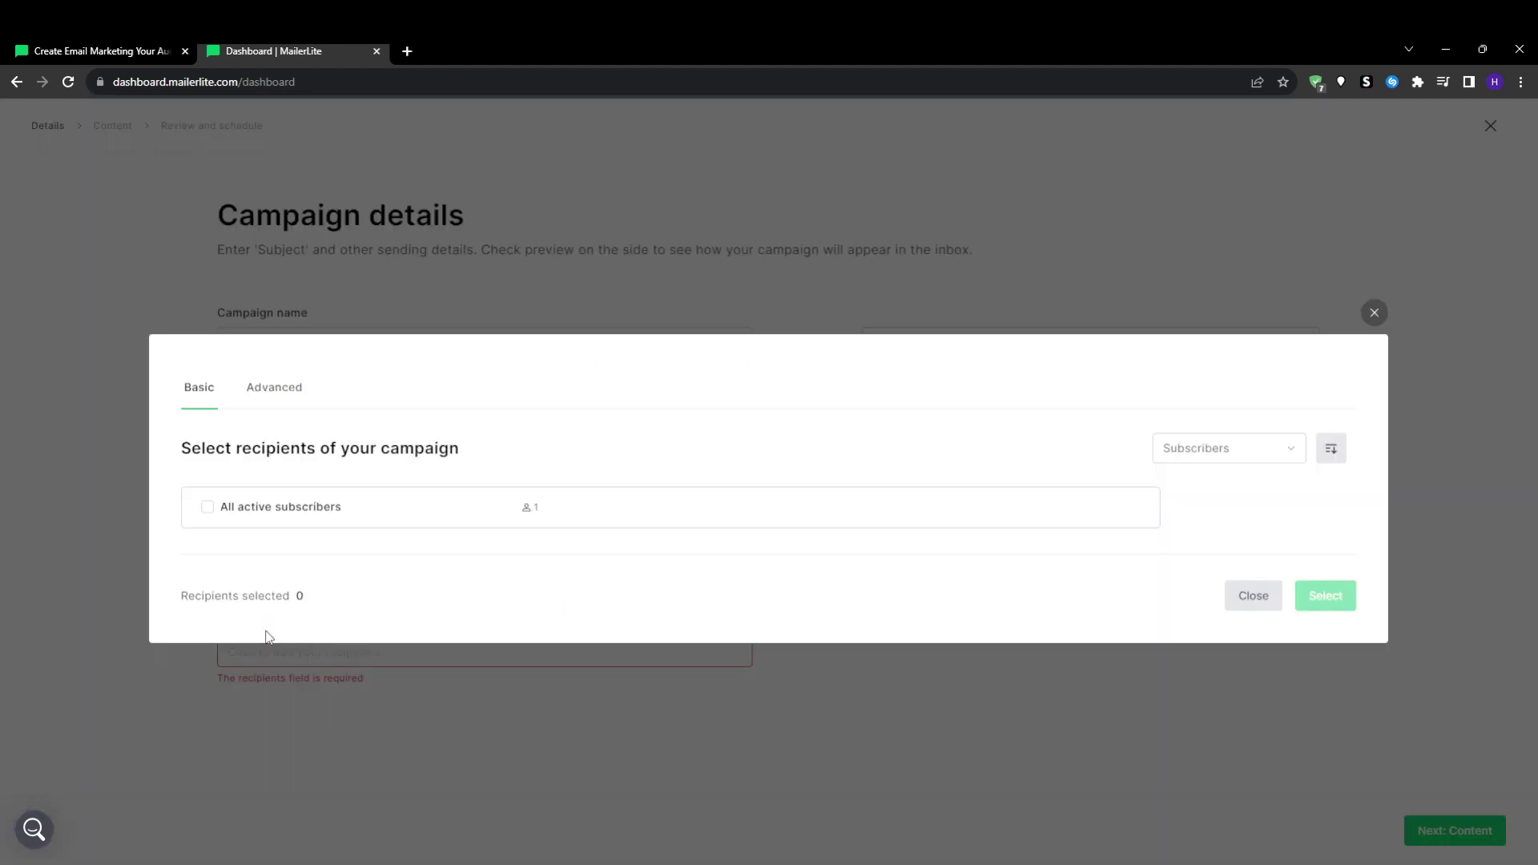
pyautogui.click(207, 507)
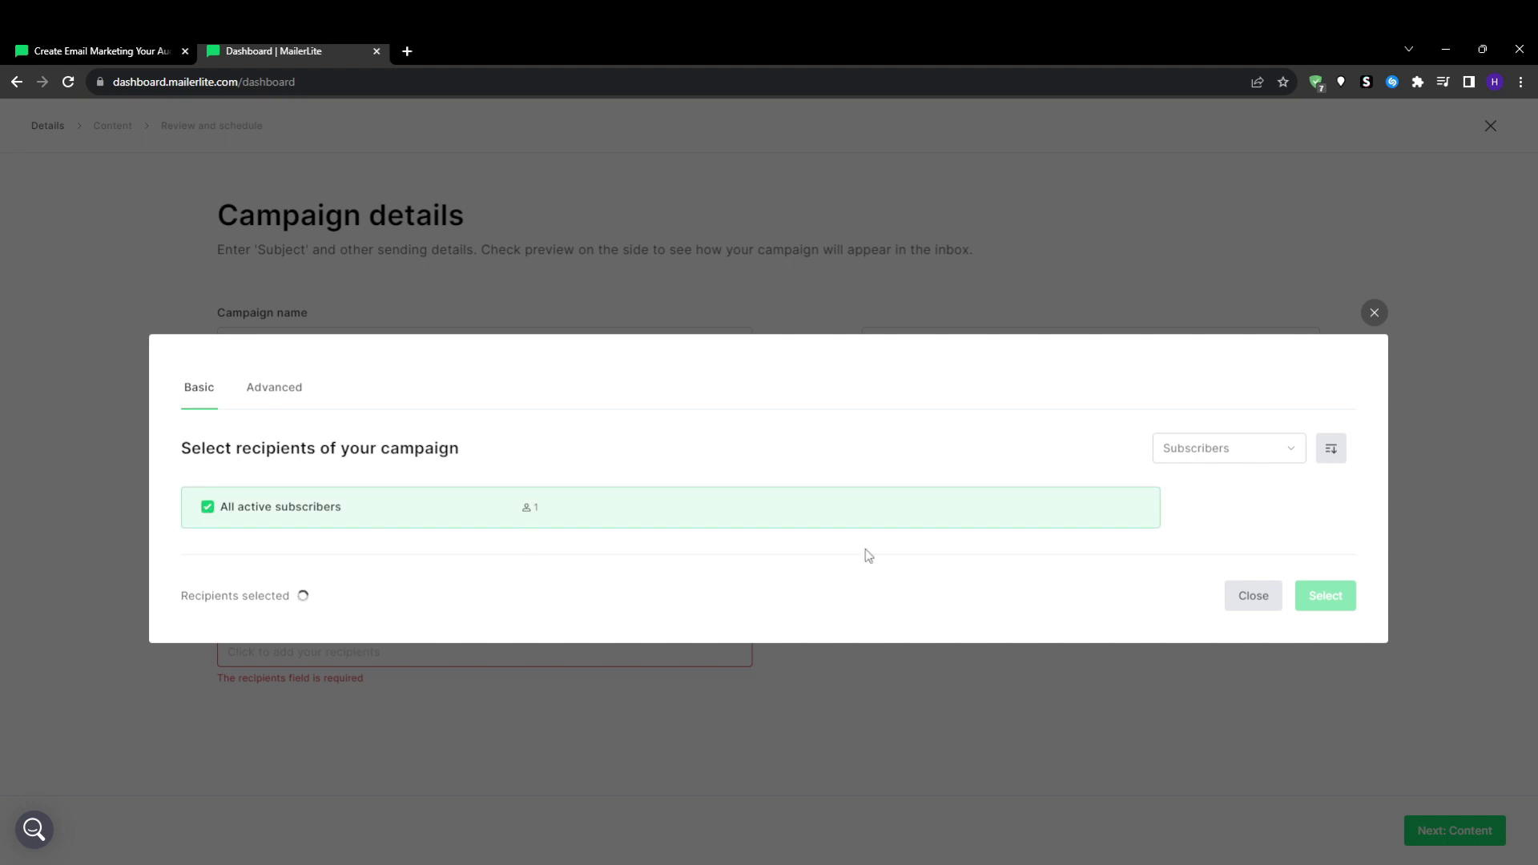
pyautogui.click(1317, 595)
pyautogui.click(1478, 829)
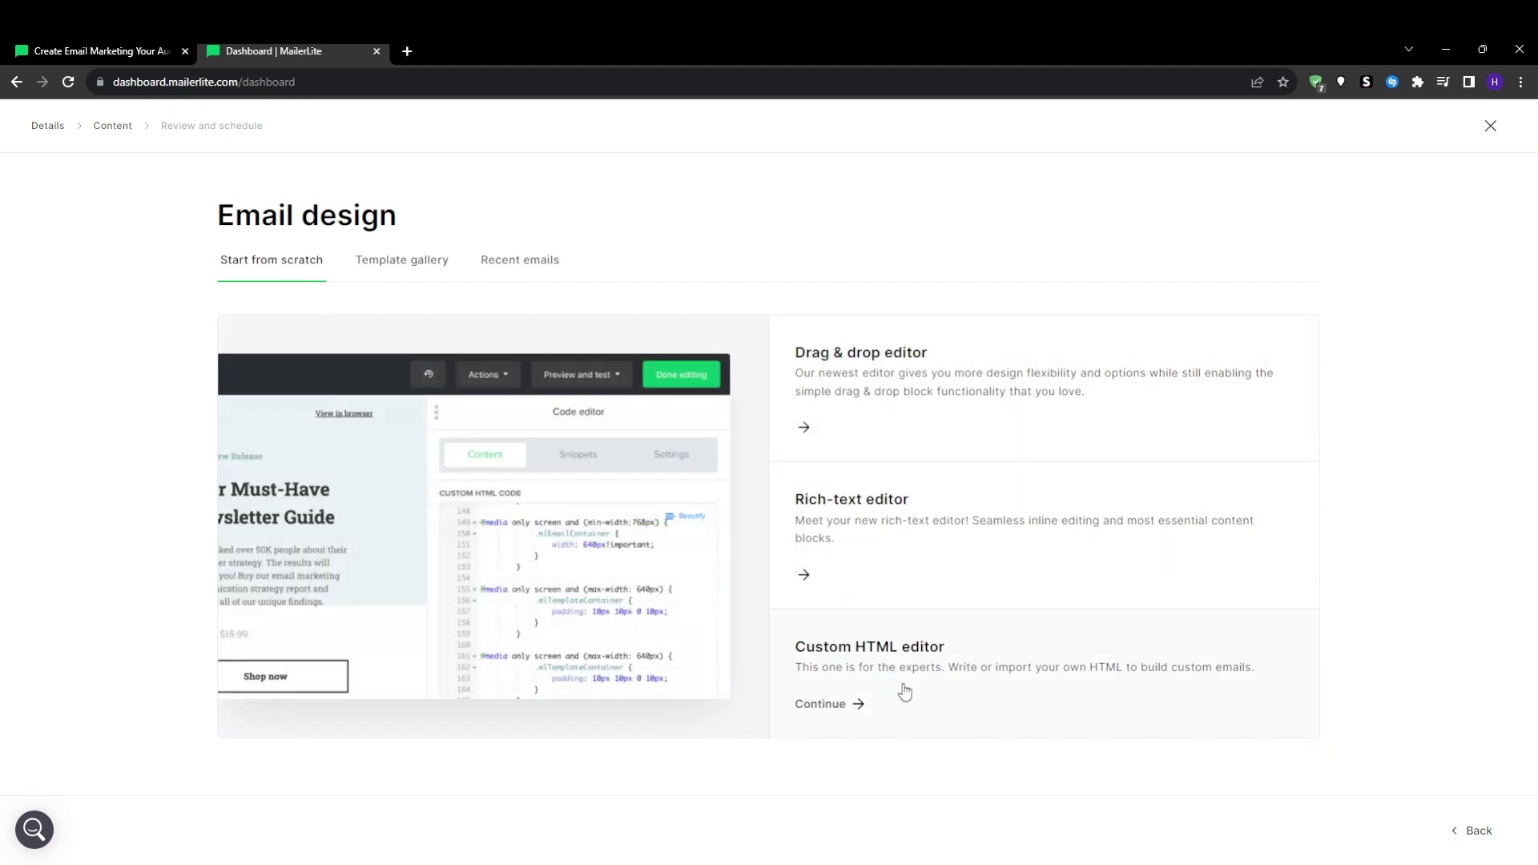
# Choose the Labor day design from the template gallery for the campaign email.
pyautogui.click(373, 263)
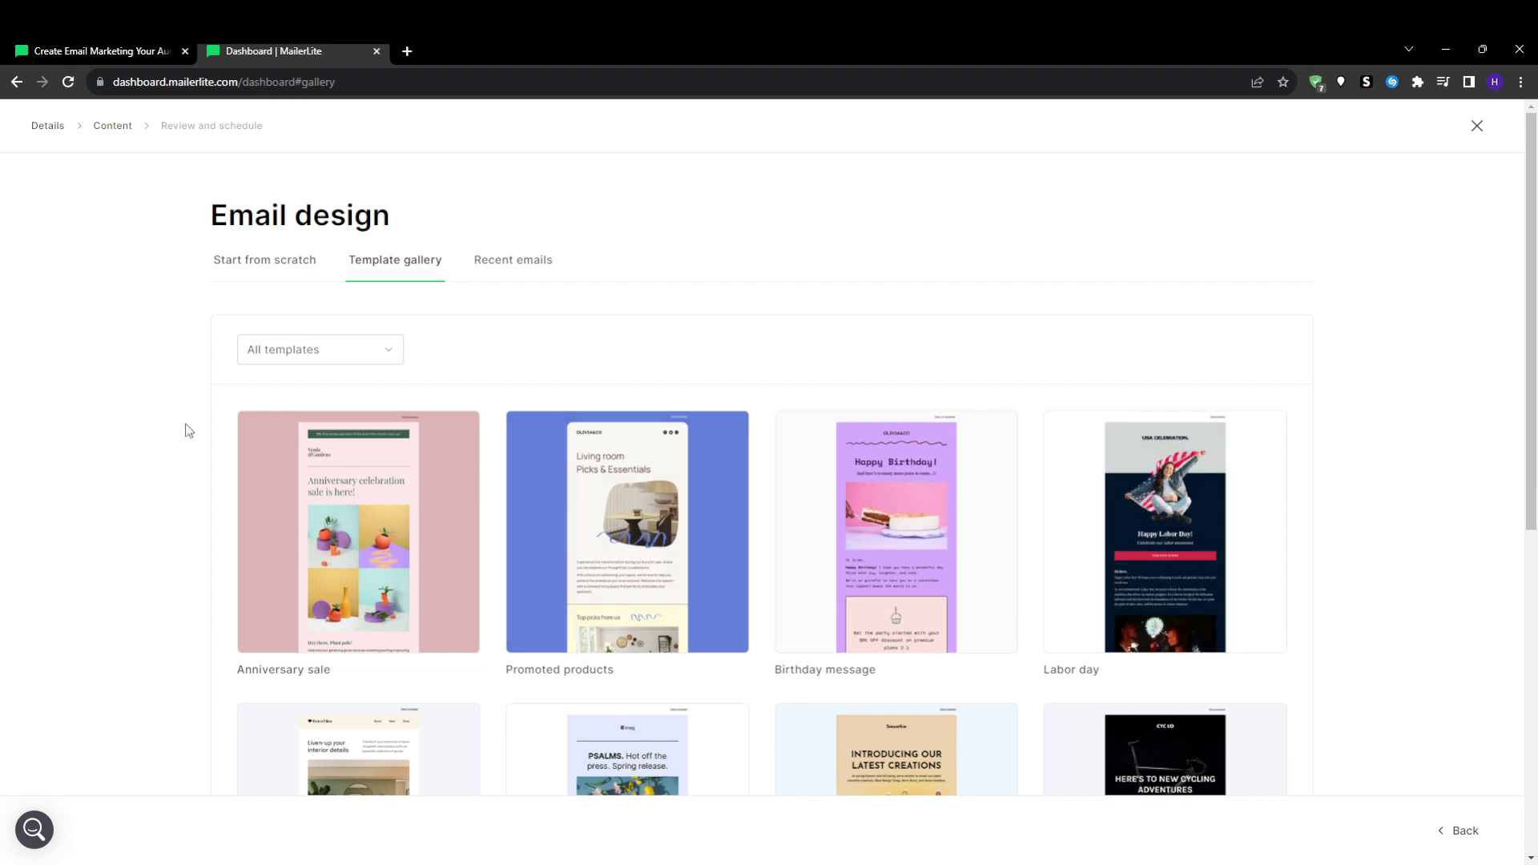
pyautogui.scroll(-1, 432, 409)
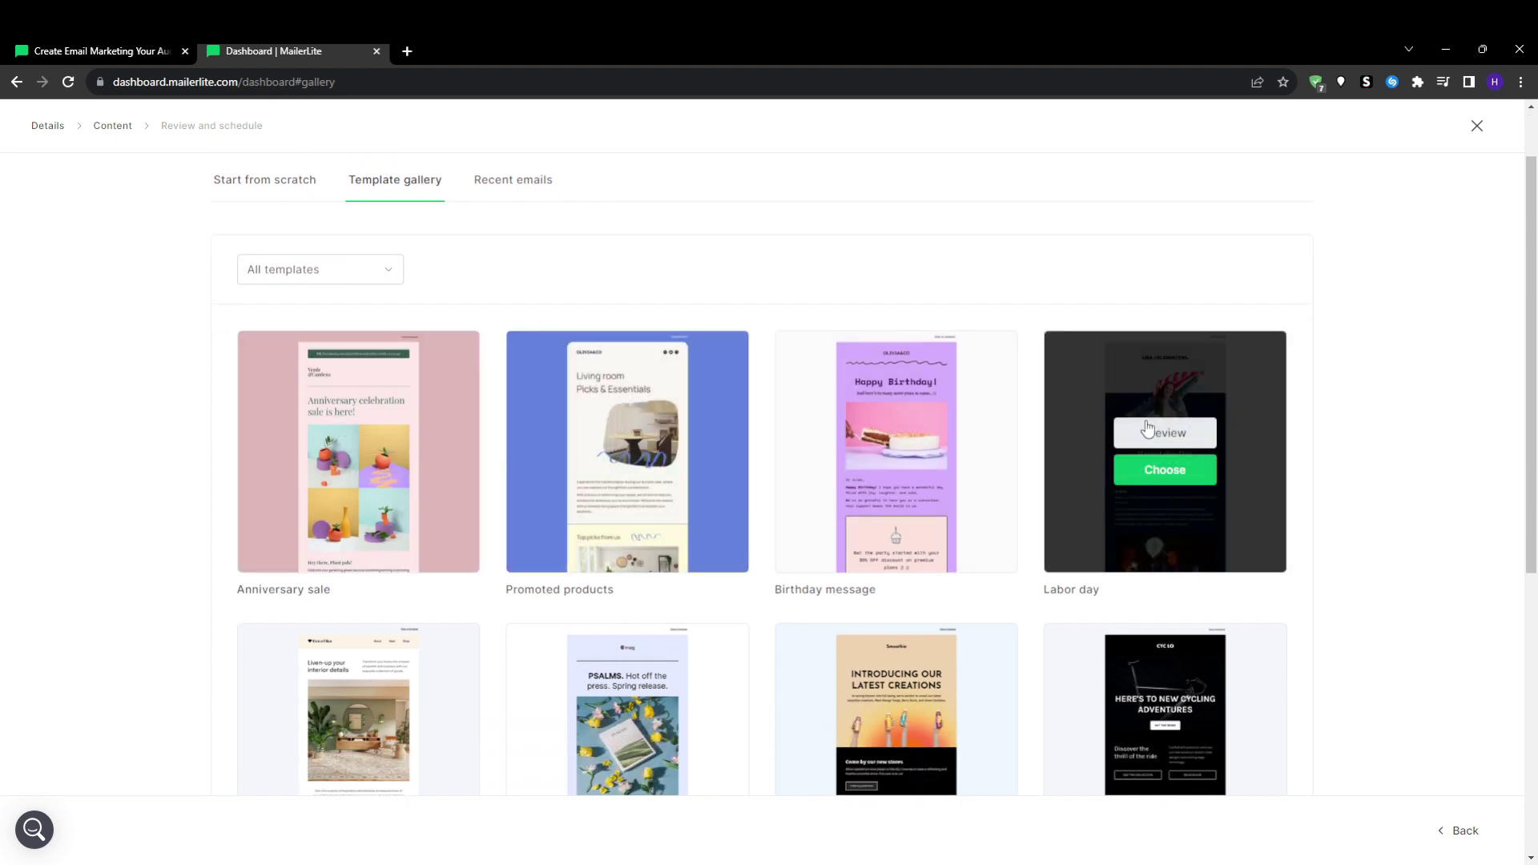
pyautogui.click(1167, 473)
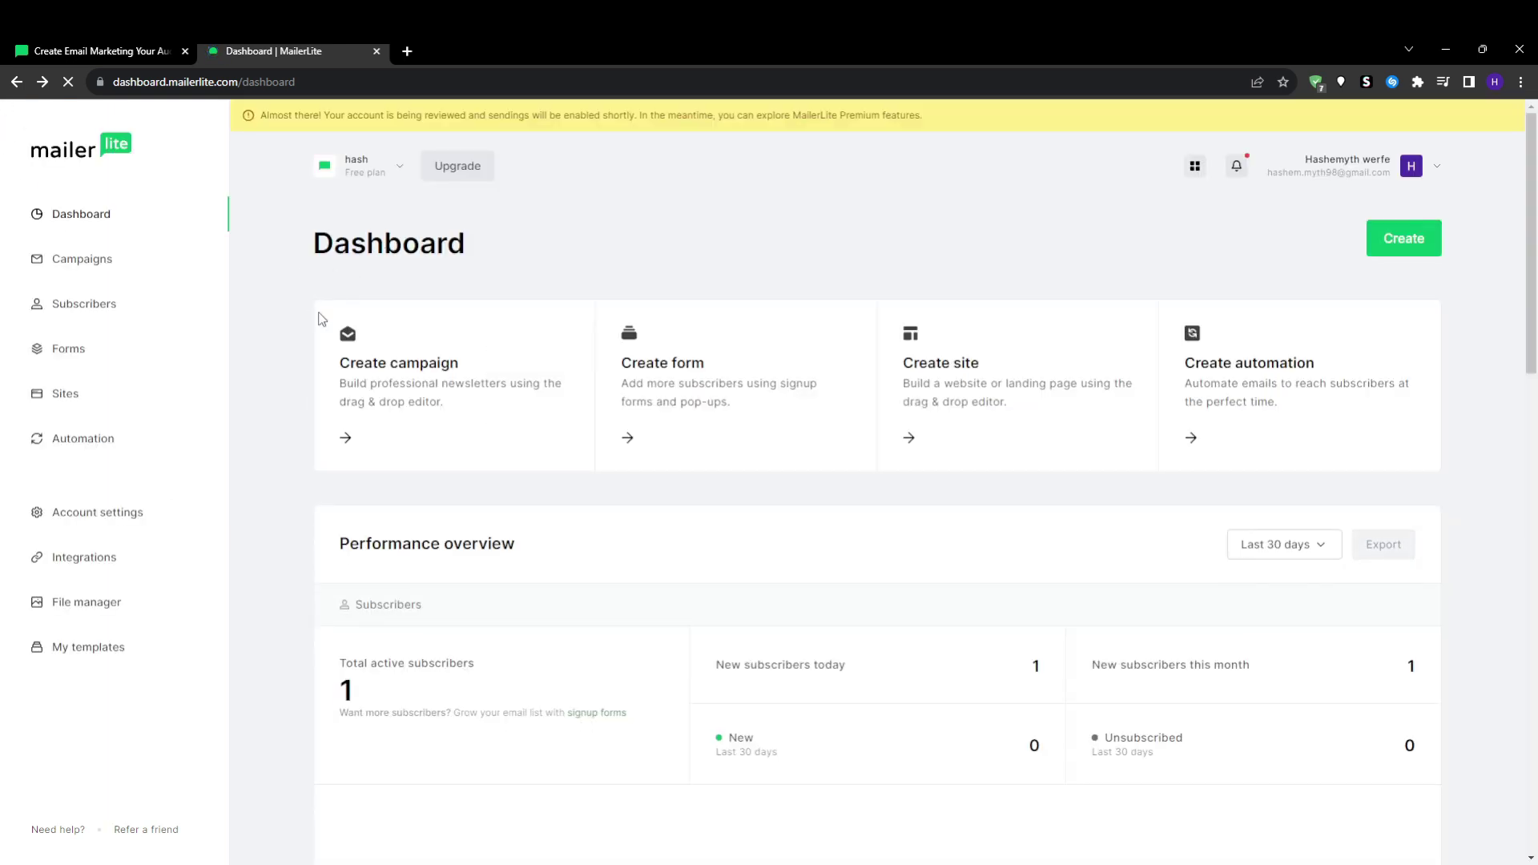
# Review the subscriber and campaign statistics in the dashboard's performance overview.
pyautogui.scroll(-2, 324, 337)
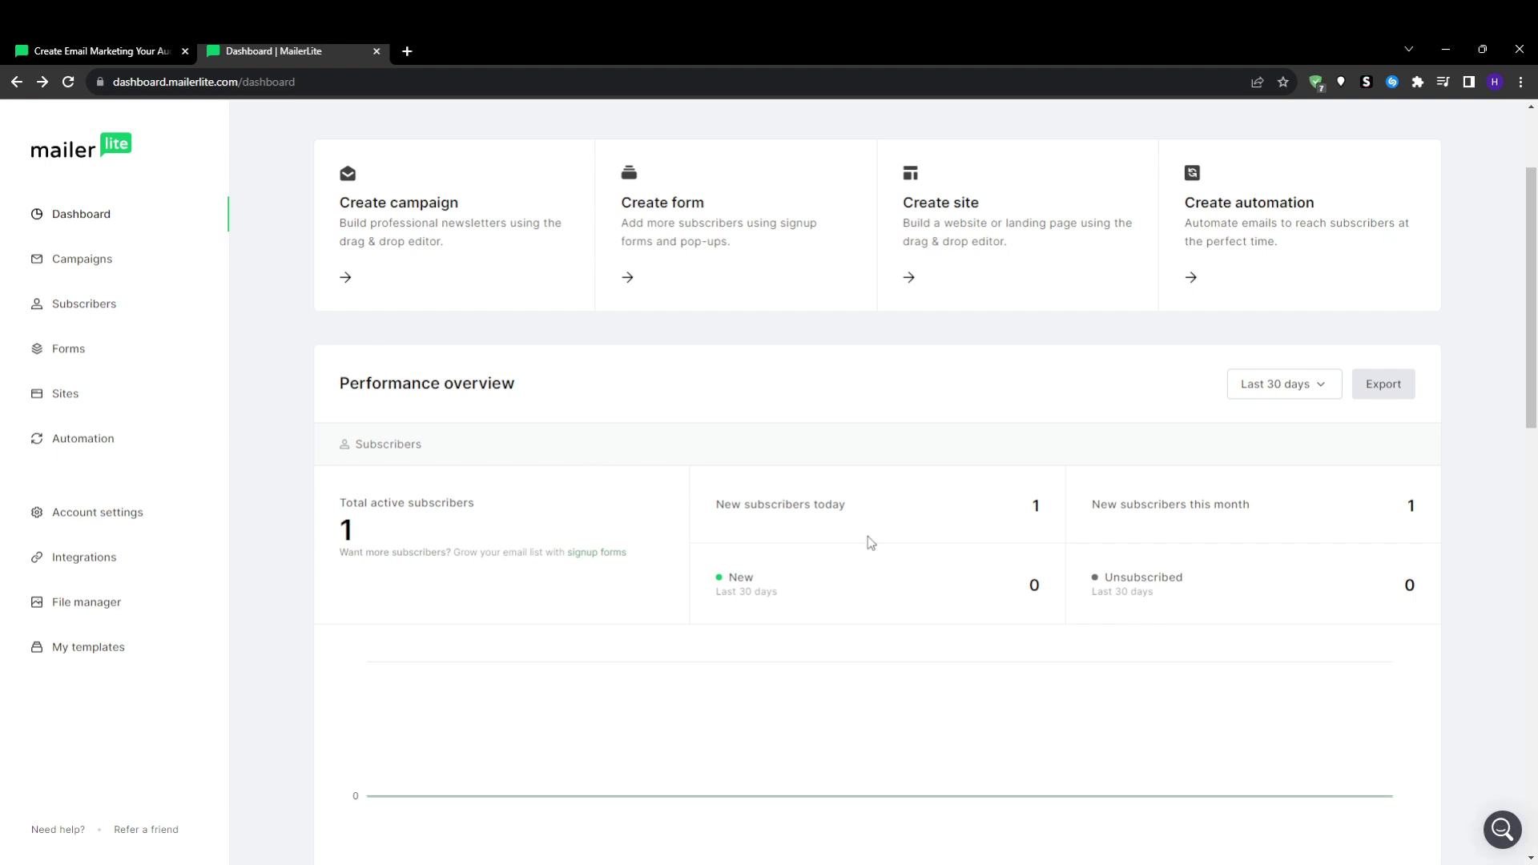
pyautogui.scroll(-4, 561, 496)
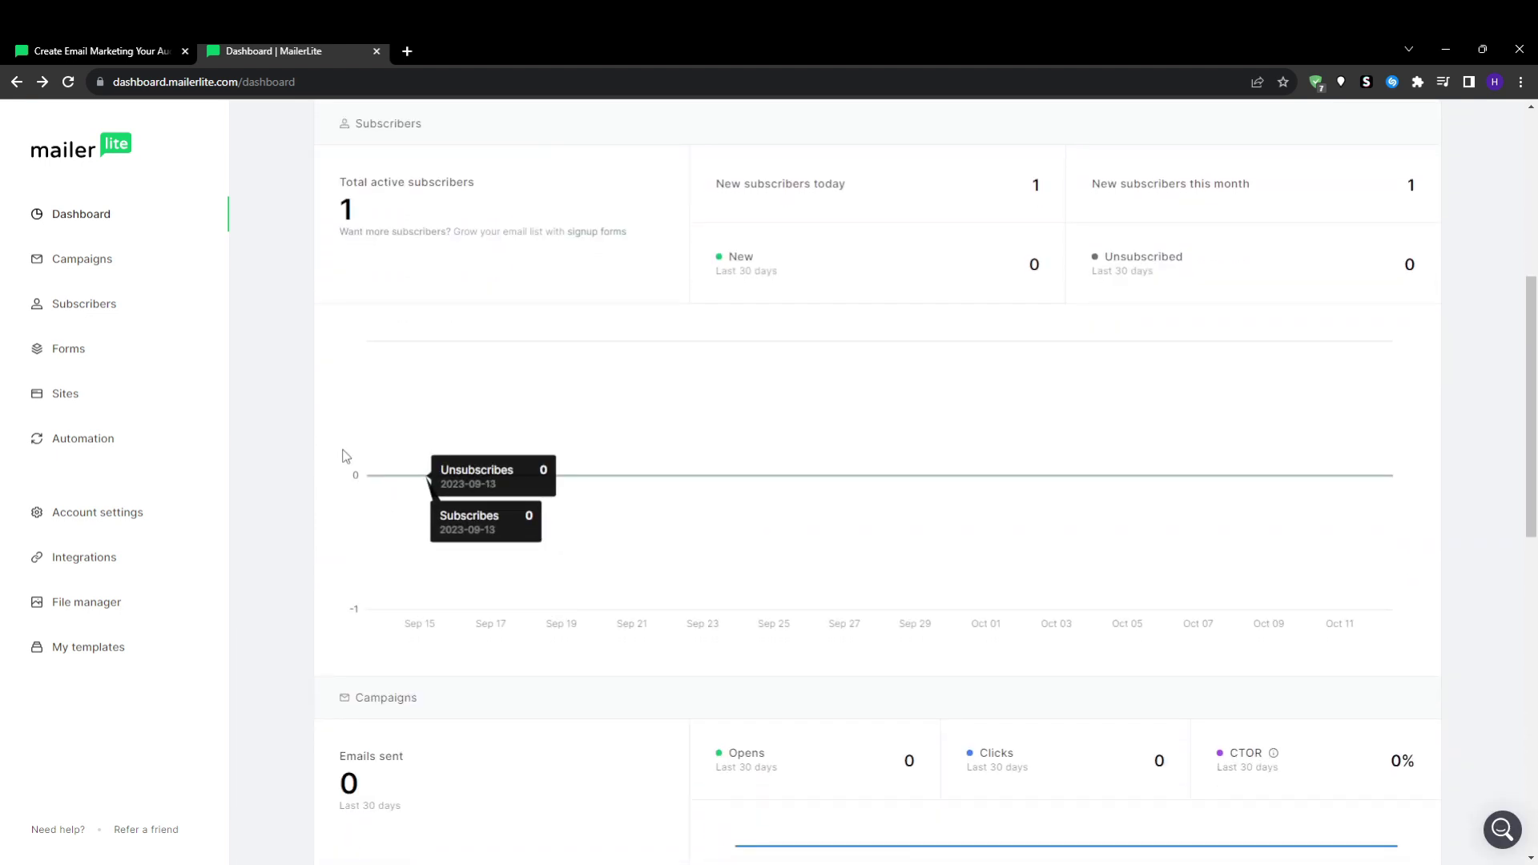
pyautogui.scroll(-2, 313, 448)
pyautogui.scroll(6, 313, 446)
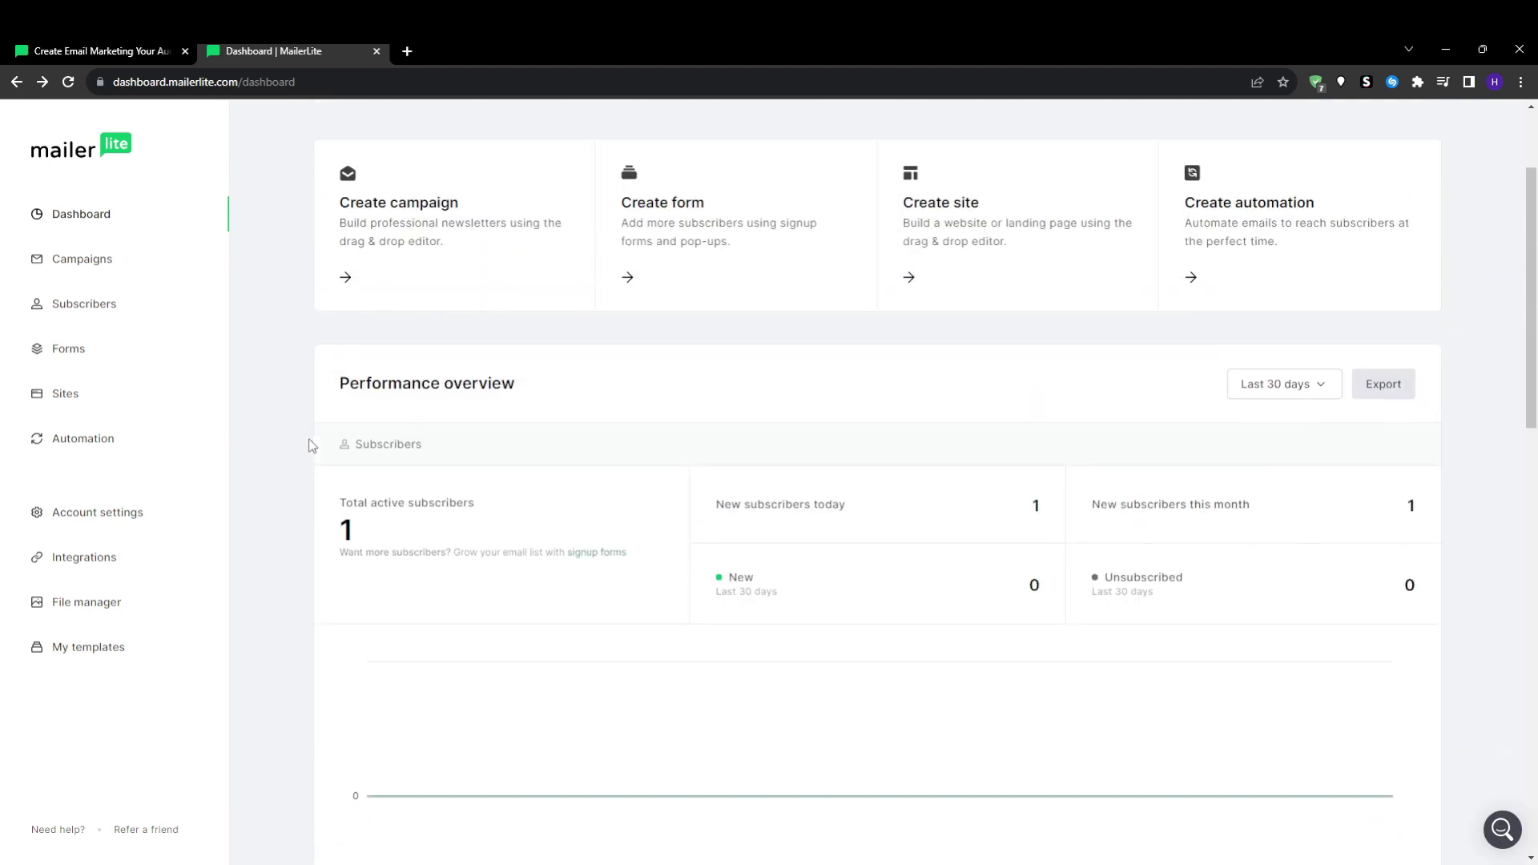
pyautogui.scroll(2, 308, 446)
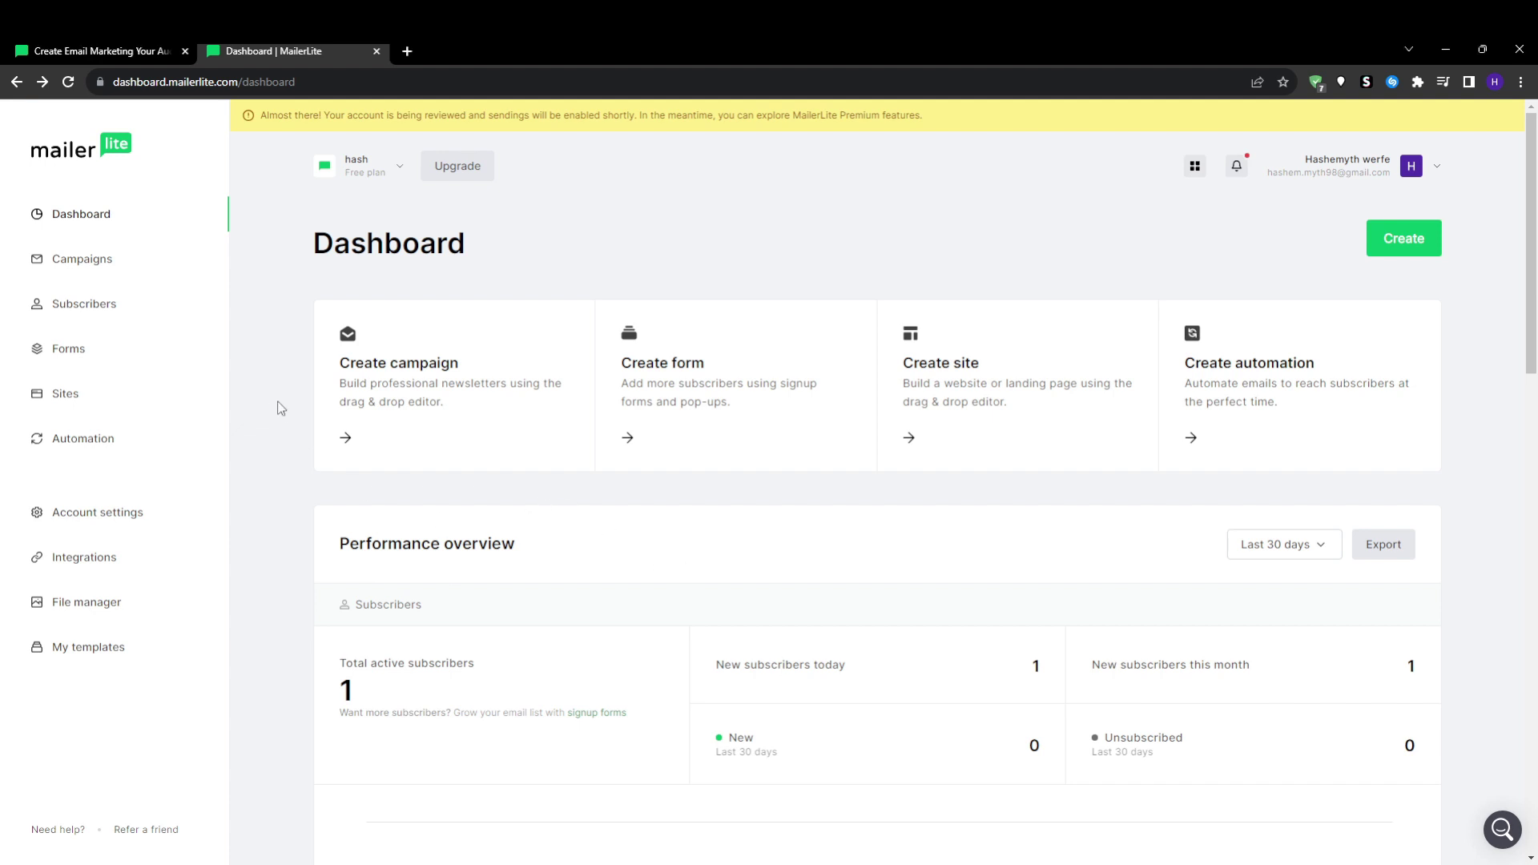
# Show the saved campaign drafts.
pyautogui.scroll(-2, 281, 408)
pyautogui.scroll(1, 278, 402)
pyautogui.click(80, 259)
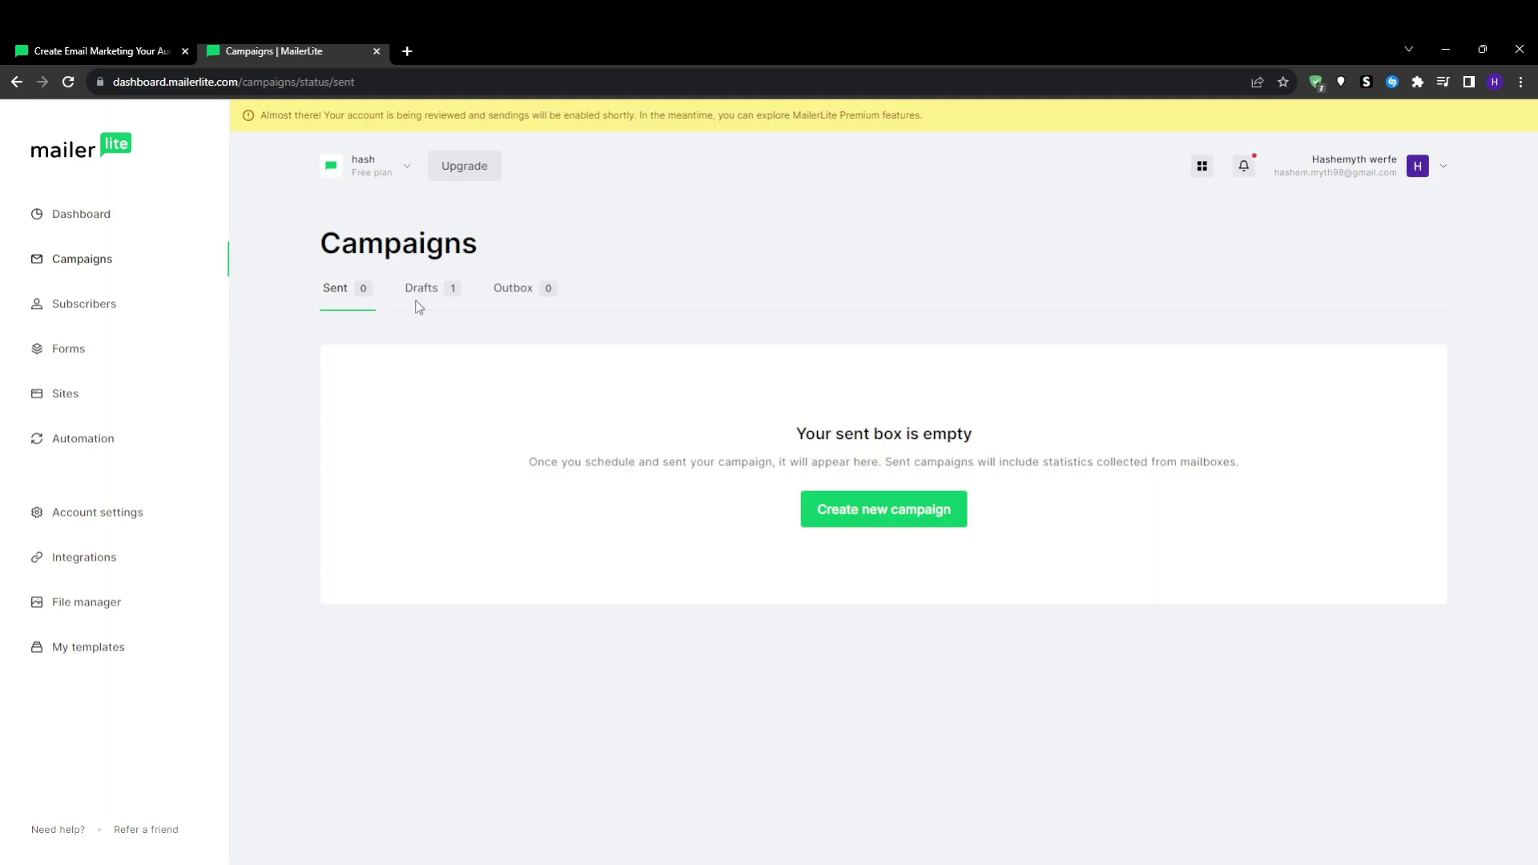
pyautogui.click(424, 293)
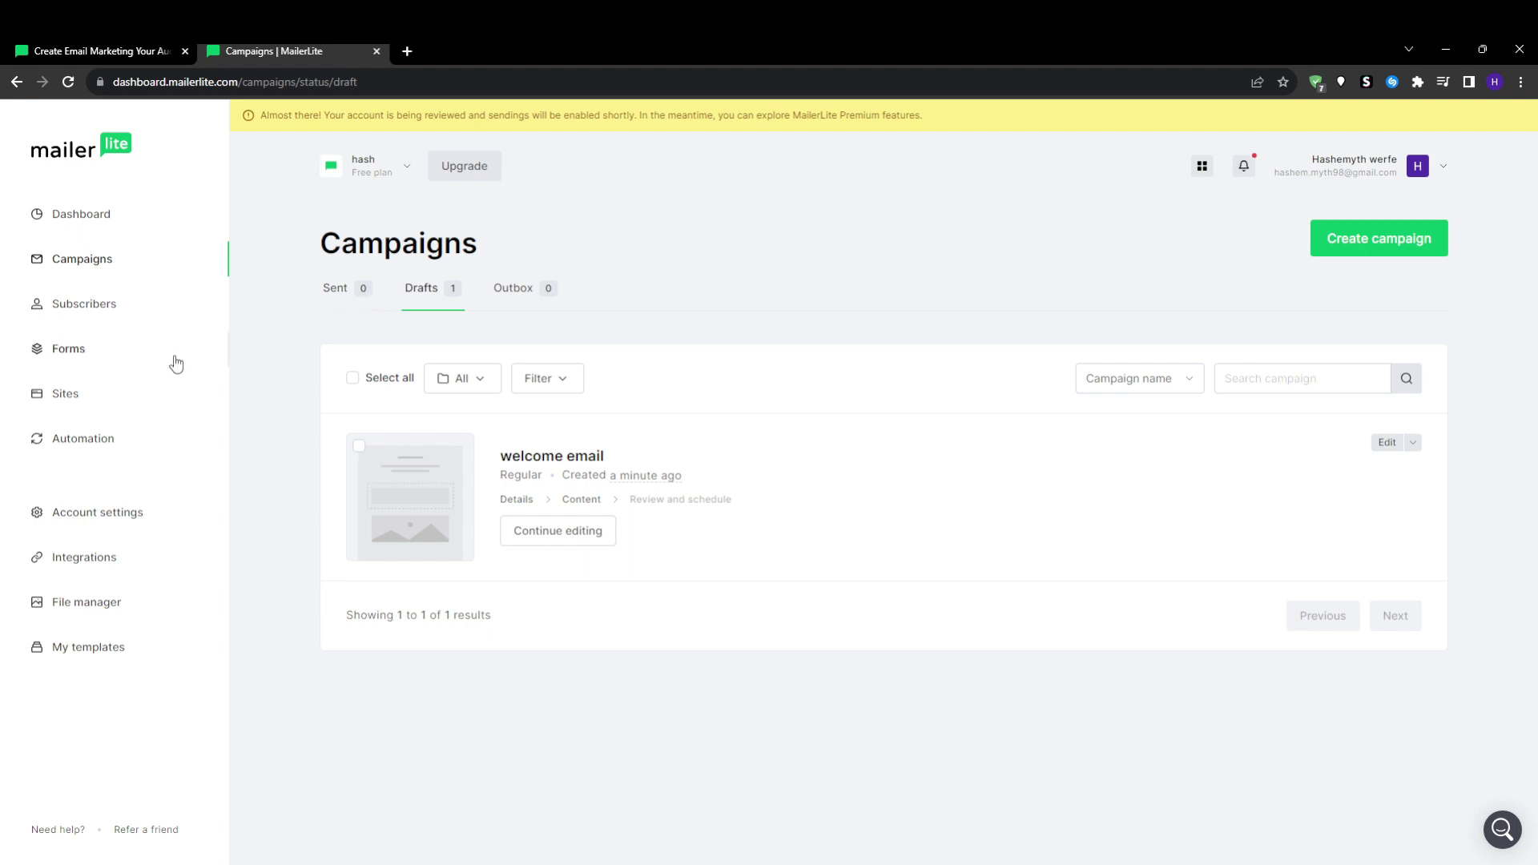
# Create a new landing page site named "landing page1" and continue to its subscriber groups.
pyautogui.click(125, 416)
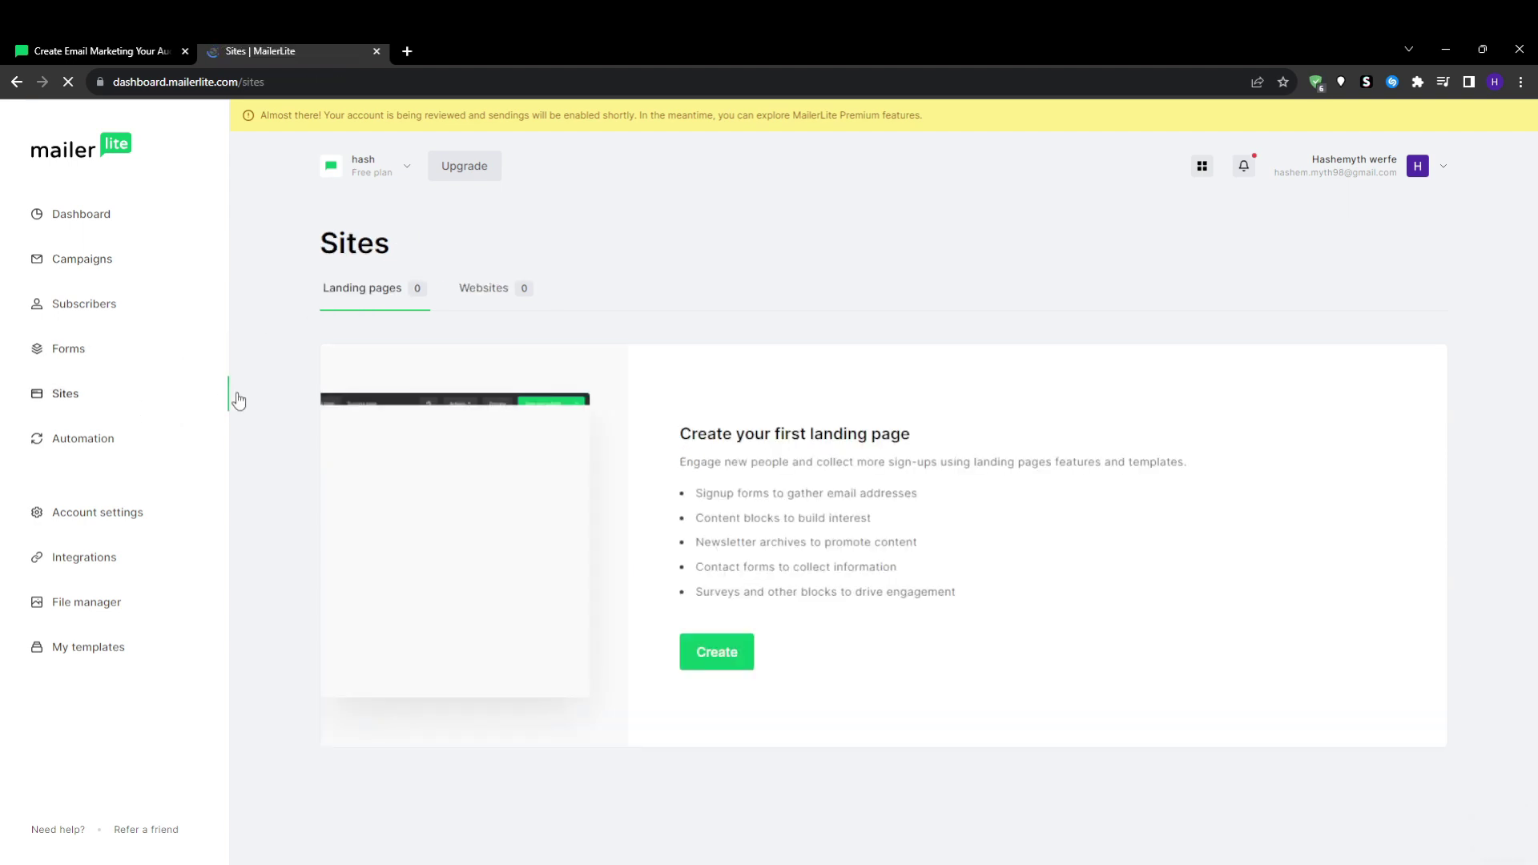
pyautogui.click(706, 648)
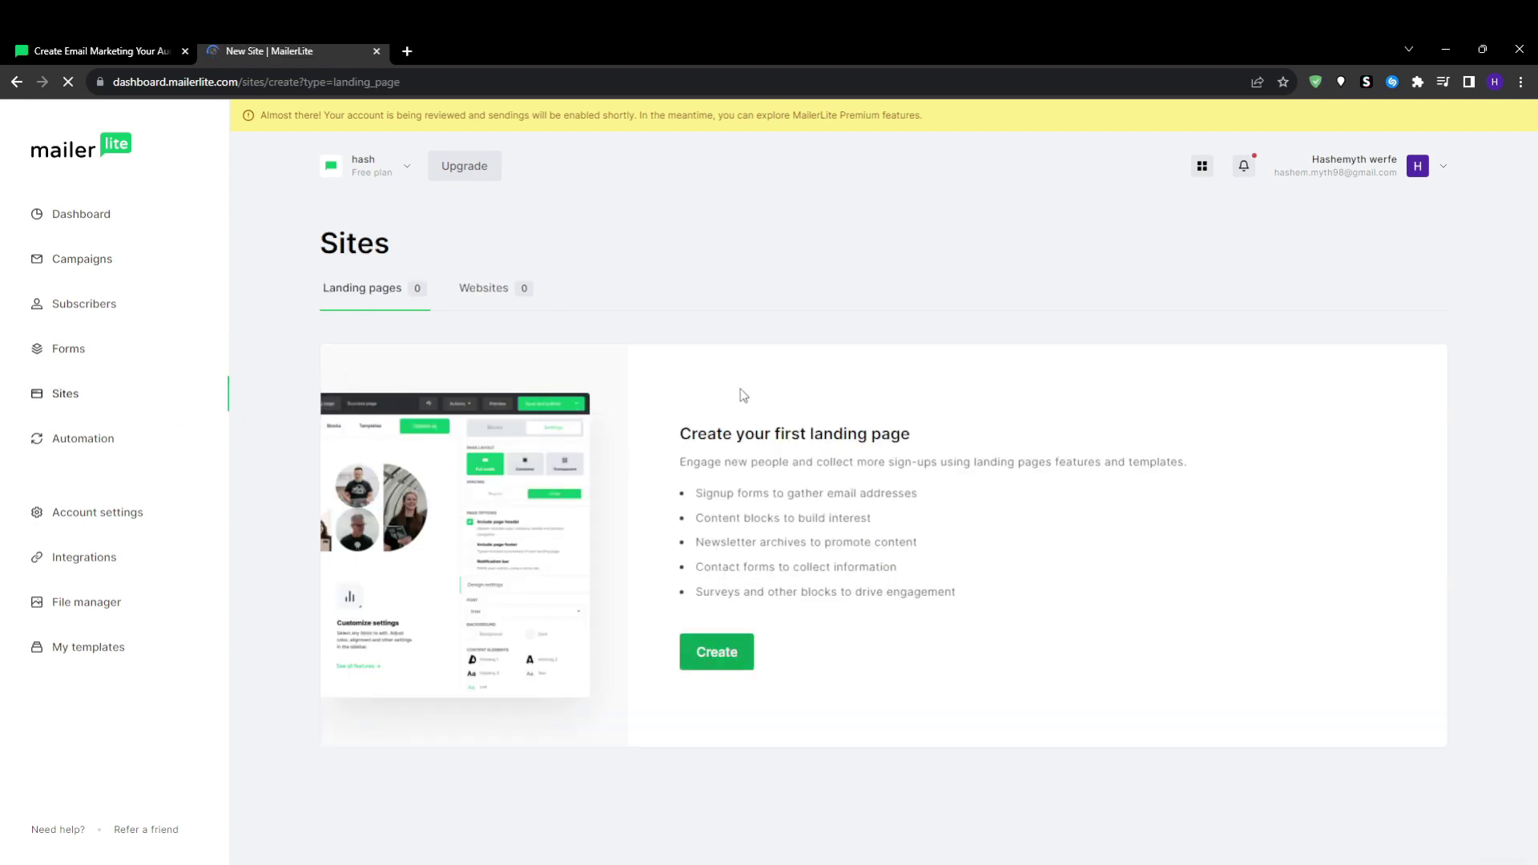
pyautogui.write('landing p')
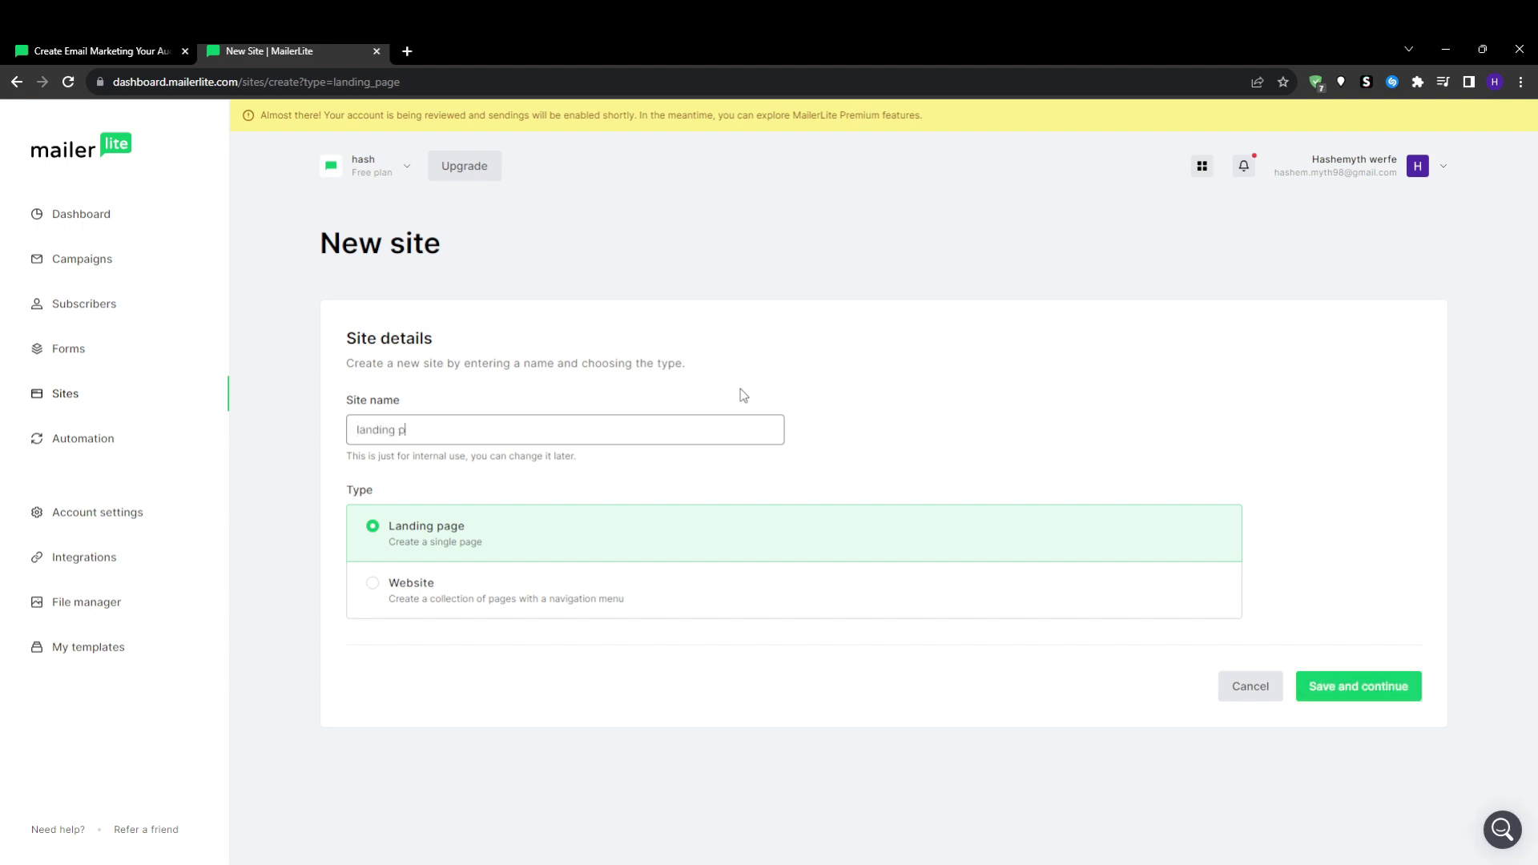
pyautogui.write('age1')
pyautogui.click(1389, 693)
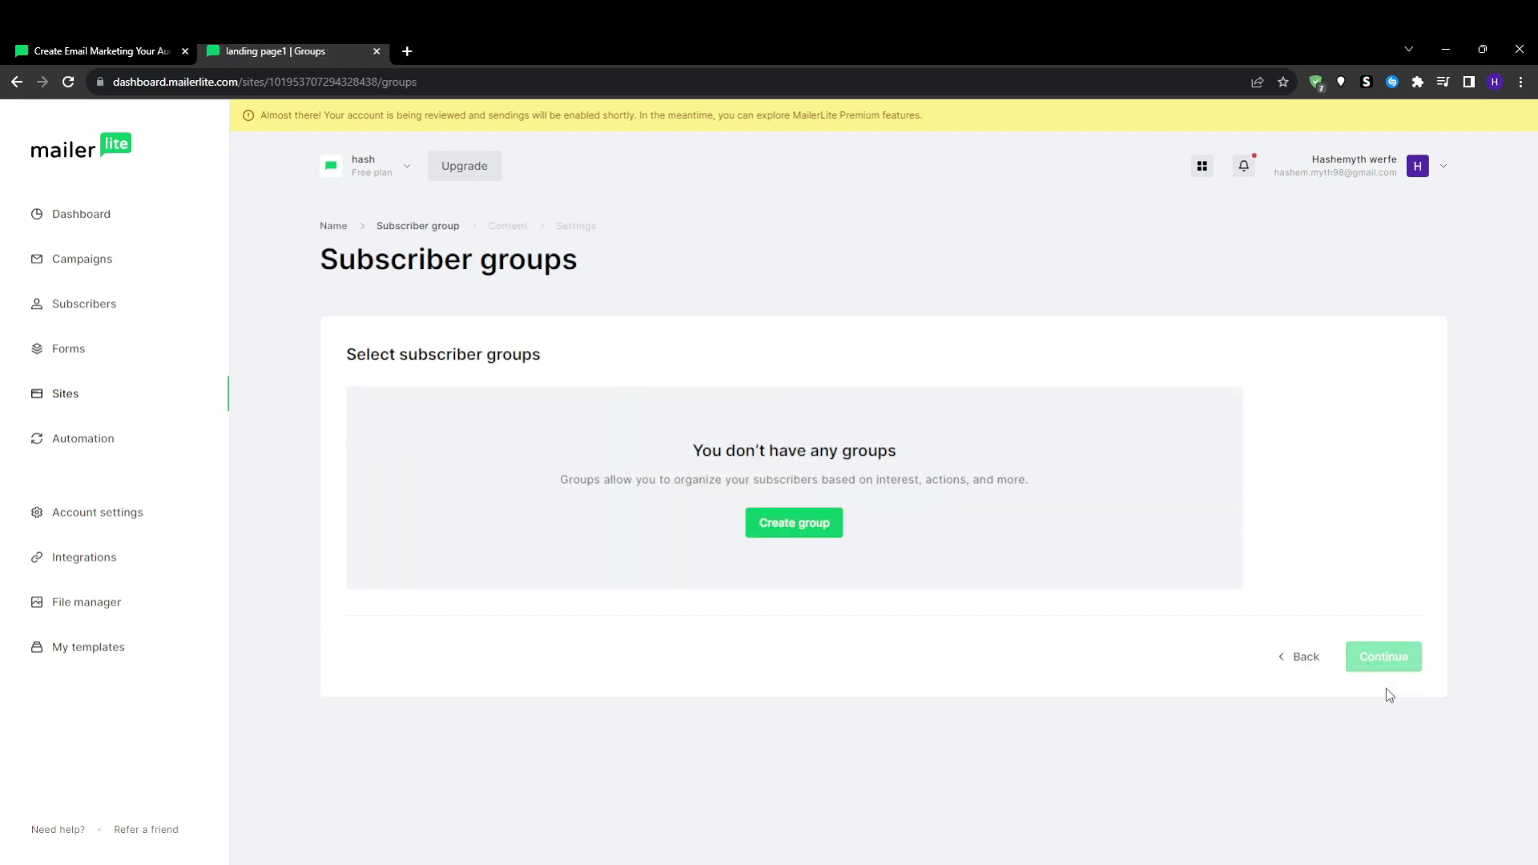
# Create a subscriber group named "1" for the landing page and continue to template selection.
pyautogui.click(803, 526)
pyautogui.write('1')
pyautogui.click(958, 550)
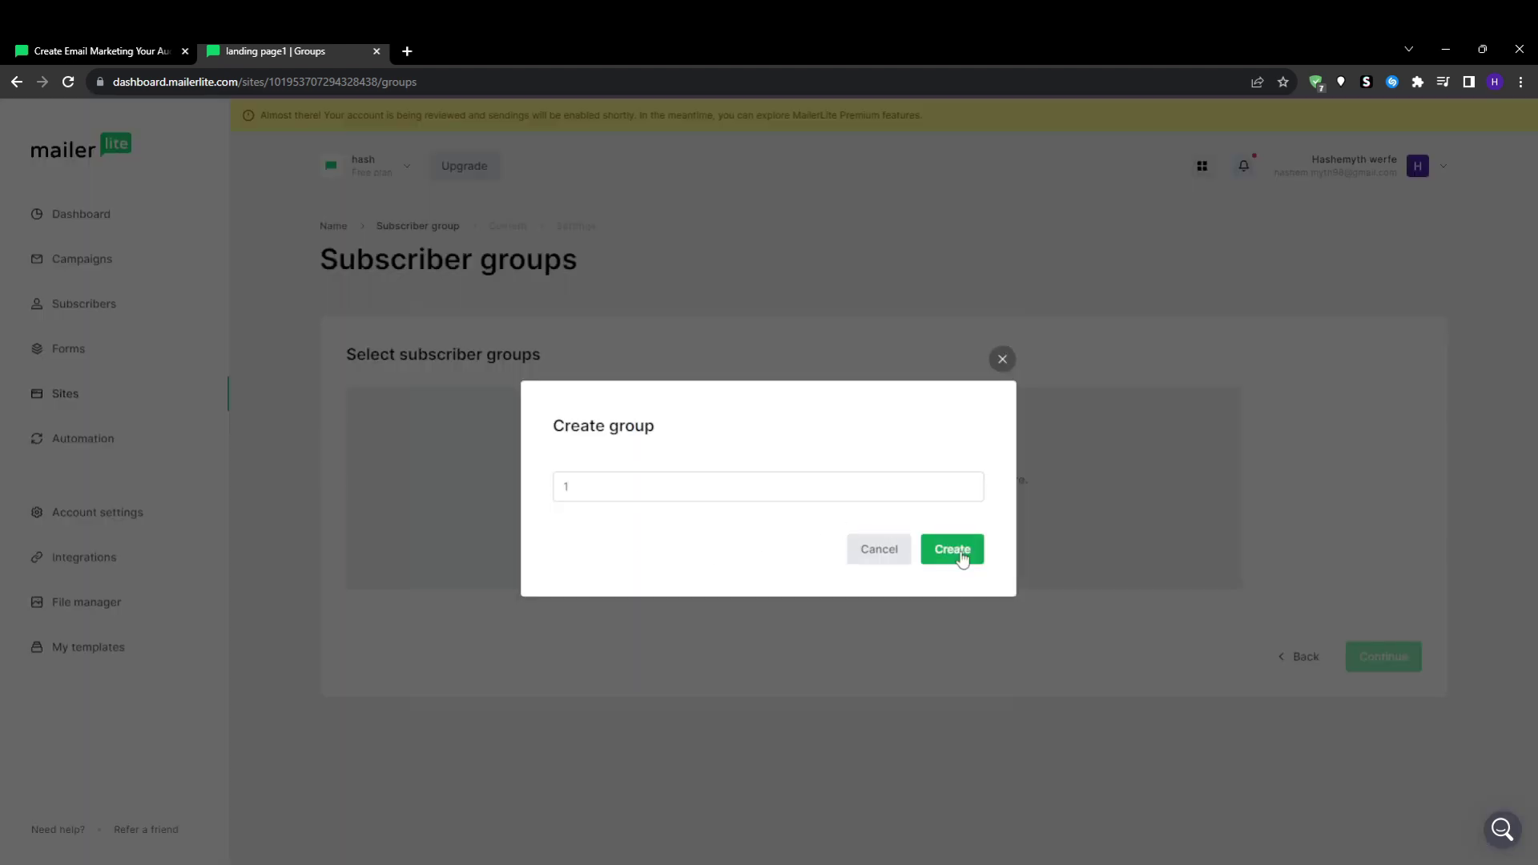
pyautogui.click(1380, 548)
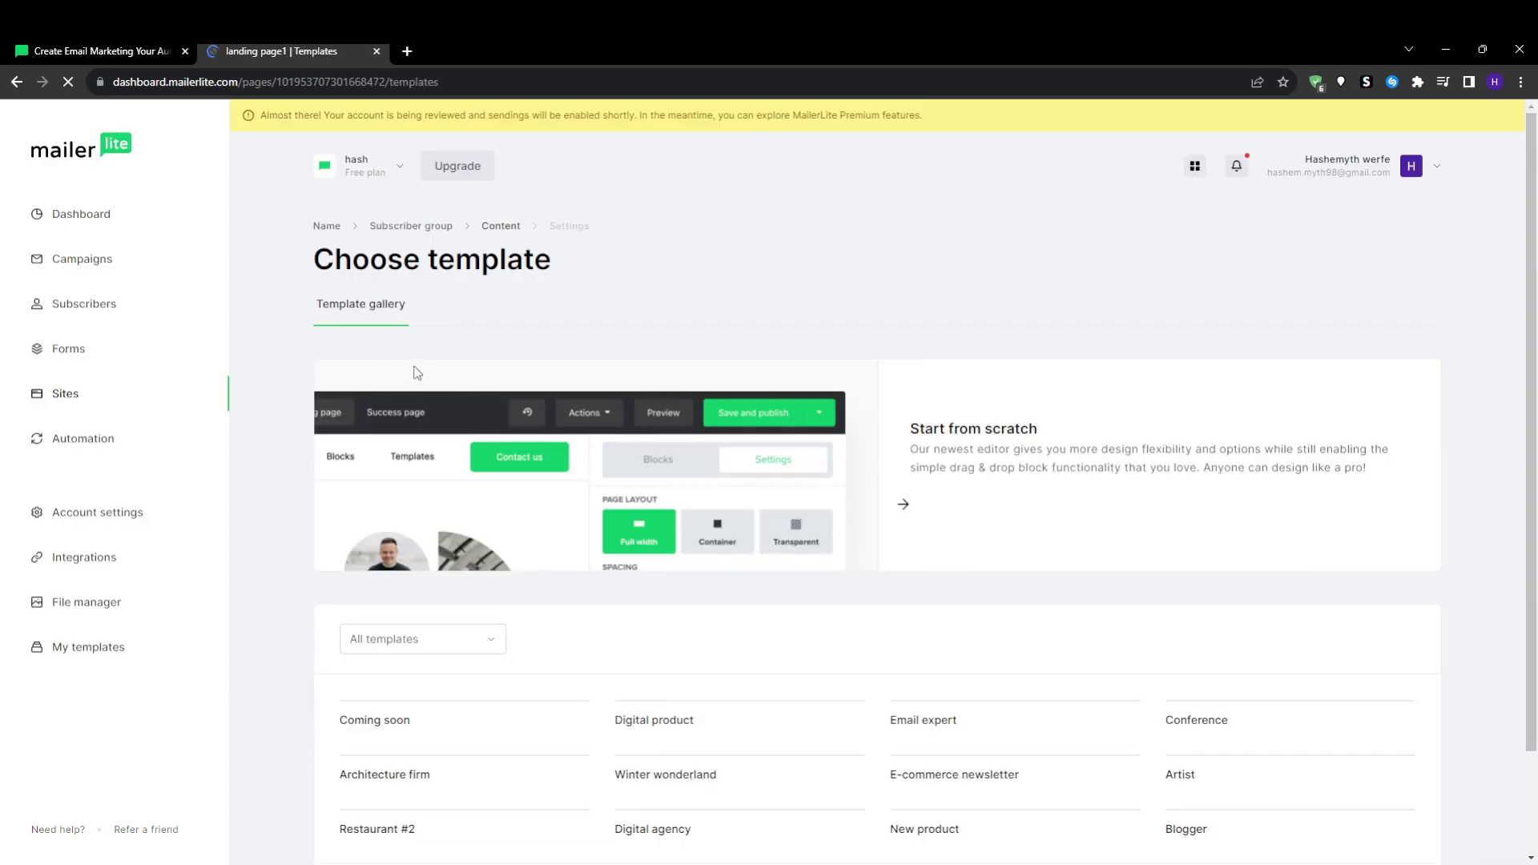
# Browse the landing page template gallery to compare the available designs.
pyautogui.scroll(-1, 261, 422)
pyautogui.scroll(-10, 261, 422)
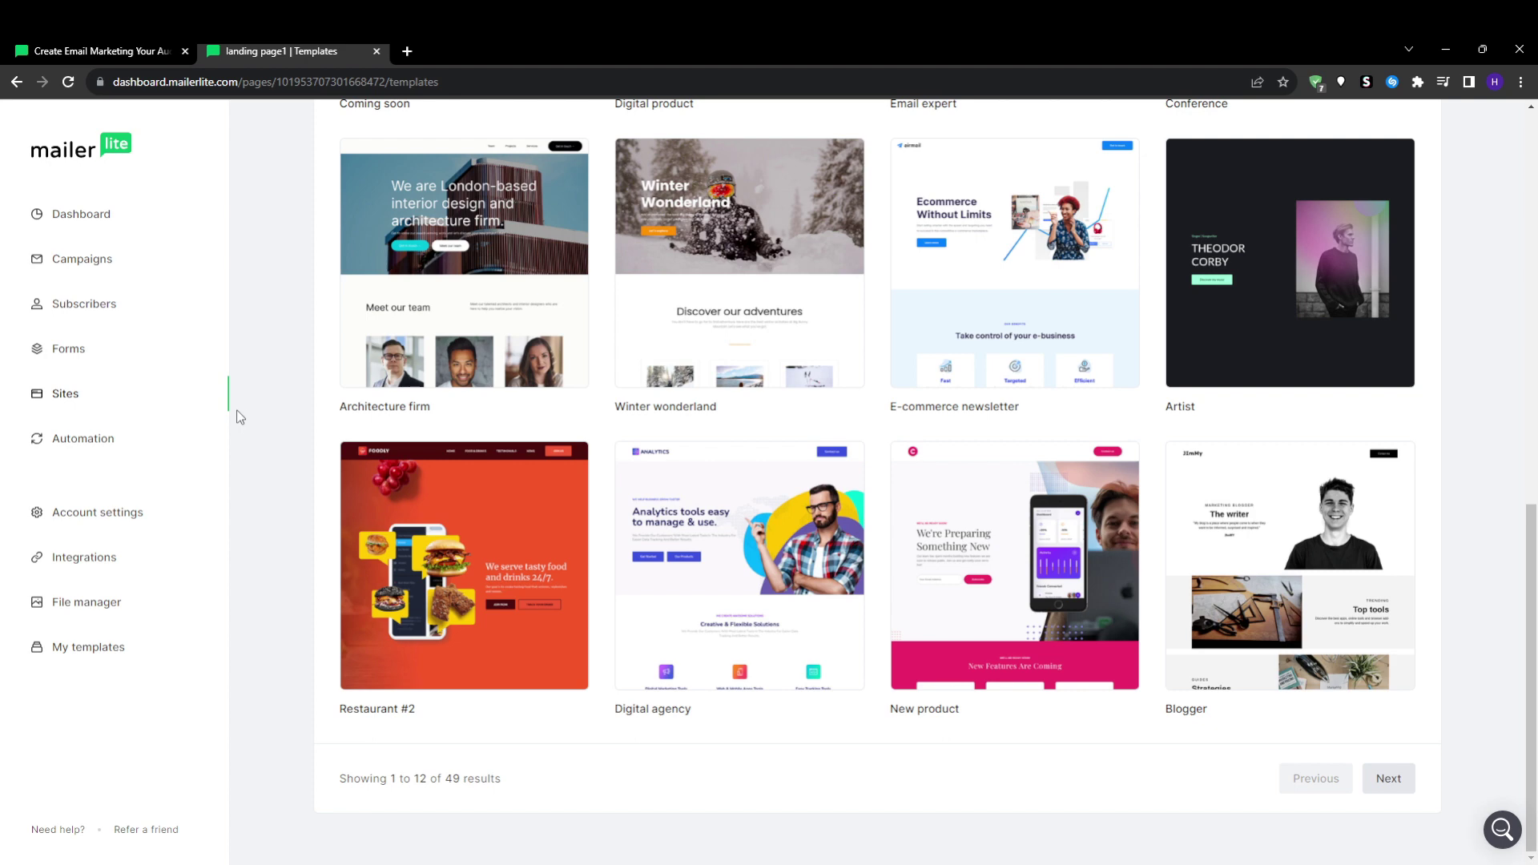
pyautogui.scroll(7, 240, 417)
pyautogui.scroll(4, 238, 417)
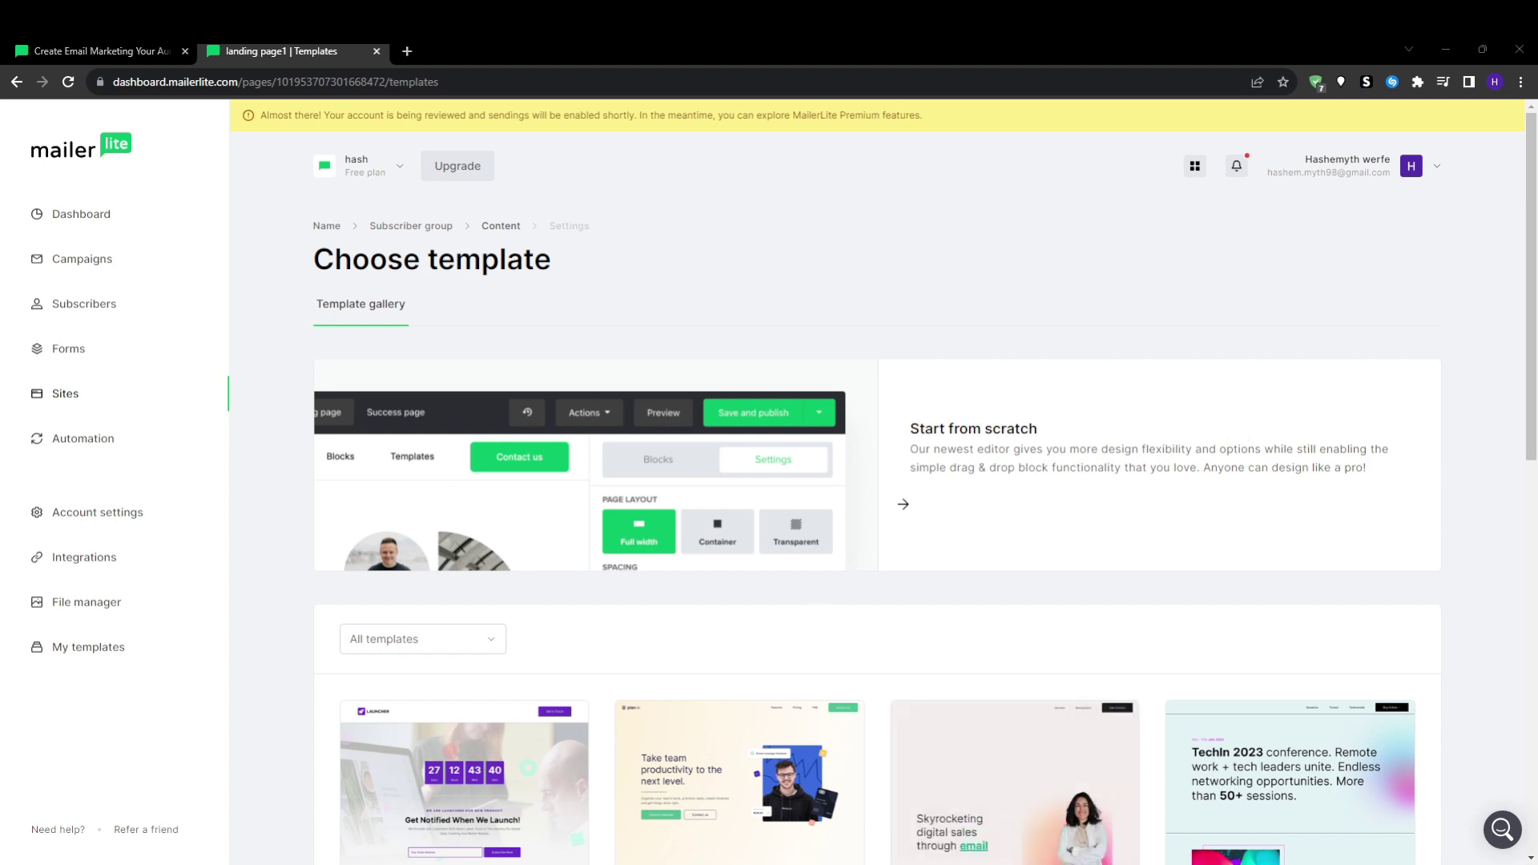
pyautogui.scroll(-3, 527, 492)
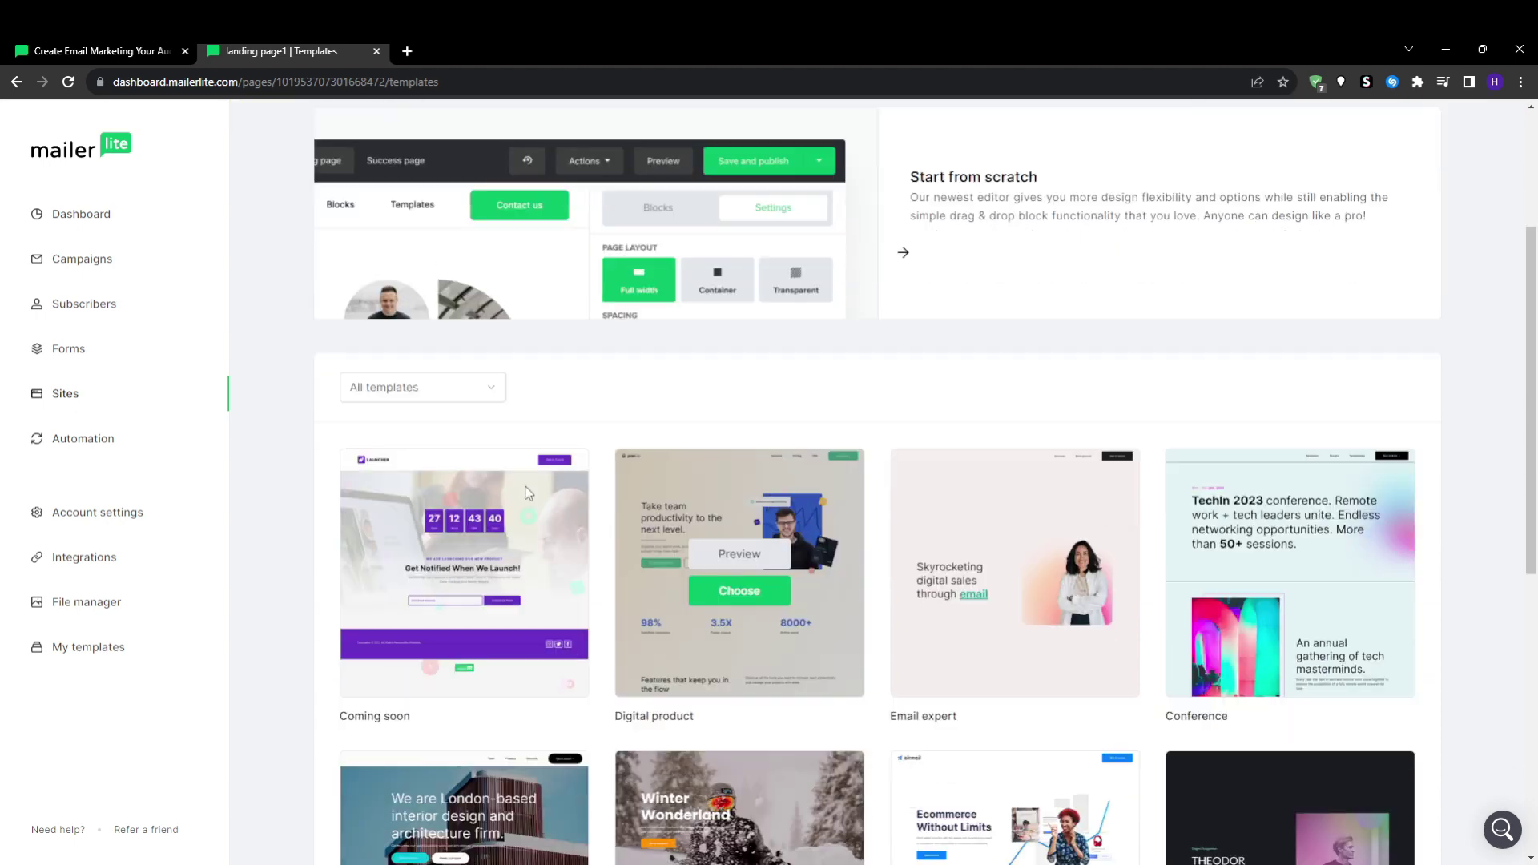
pyautogui.scroll(-6, 527, 491)
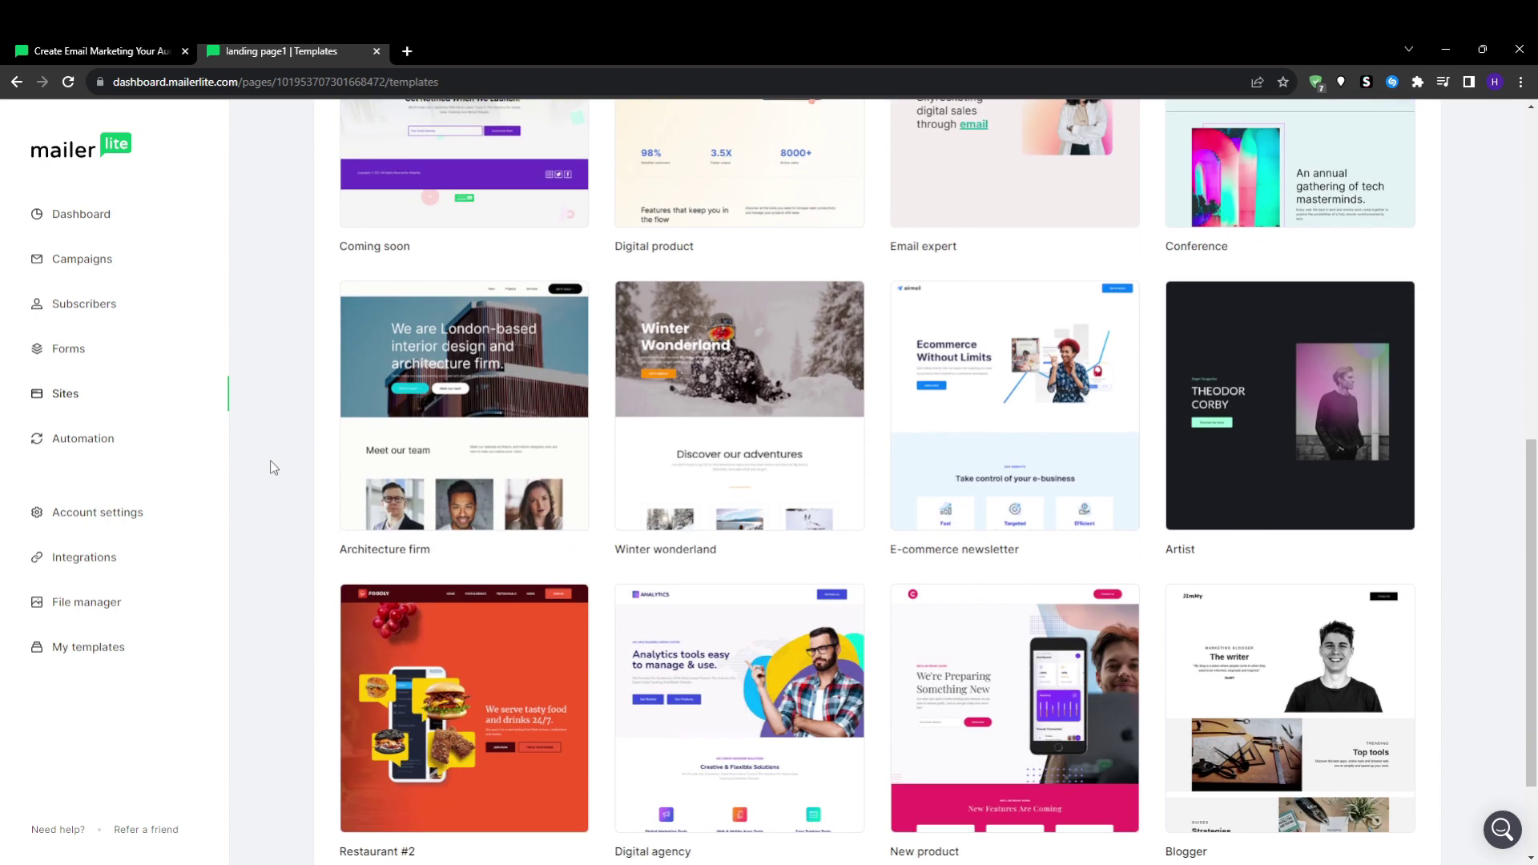
pyautogui.scroll(-2, 273, 467)
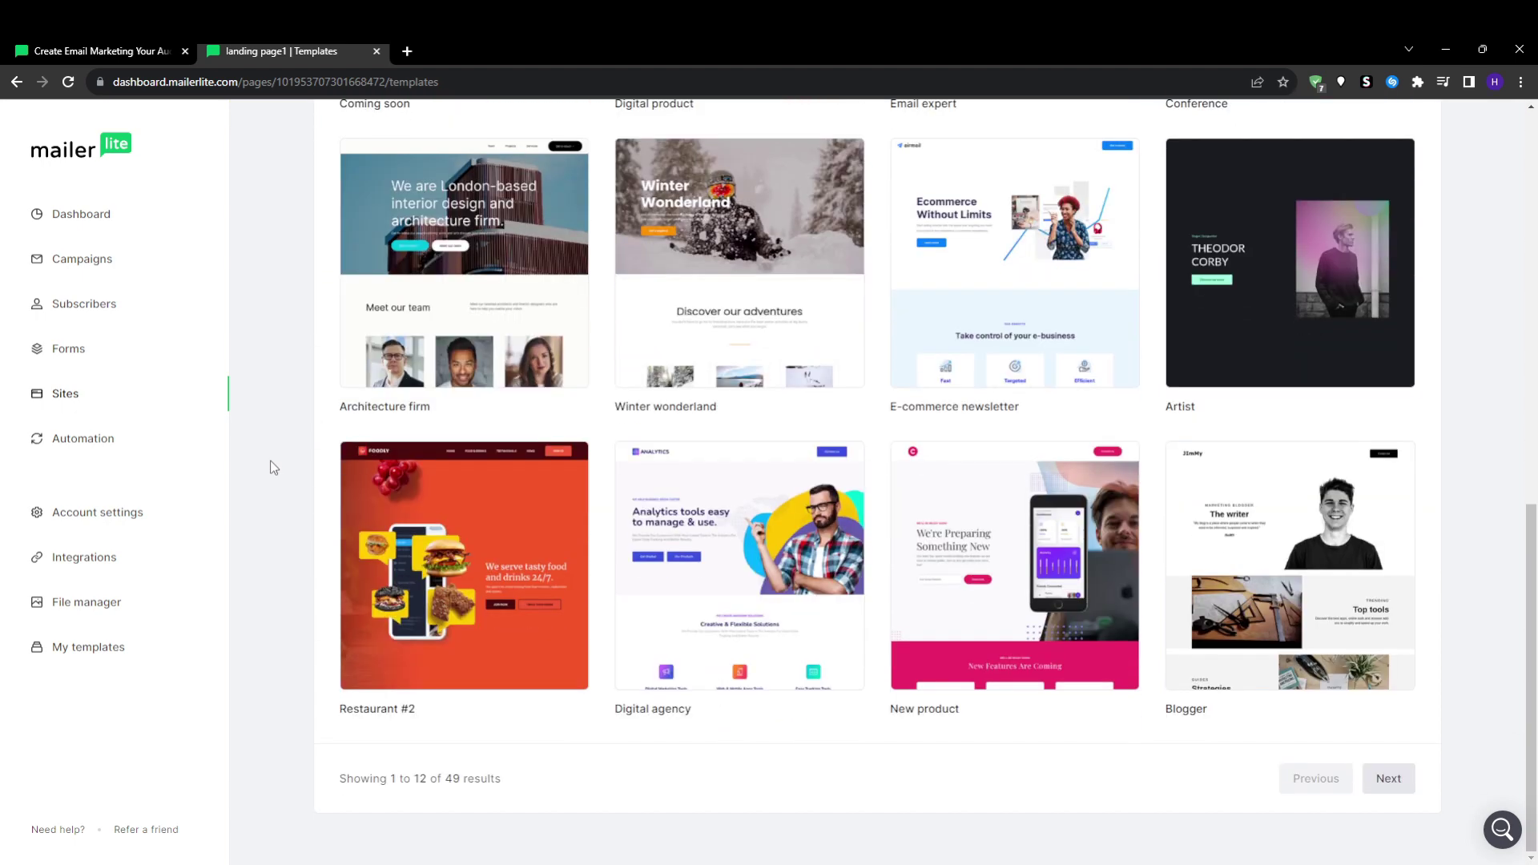
pyautogui.scroll(3, 273, 468)
# Start a new automation from the Automations overview to view the available workflow templates.
pyautogui.click(123, 440)
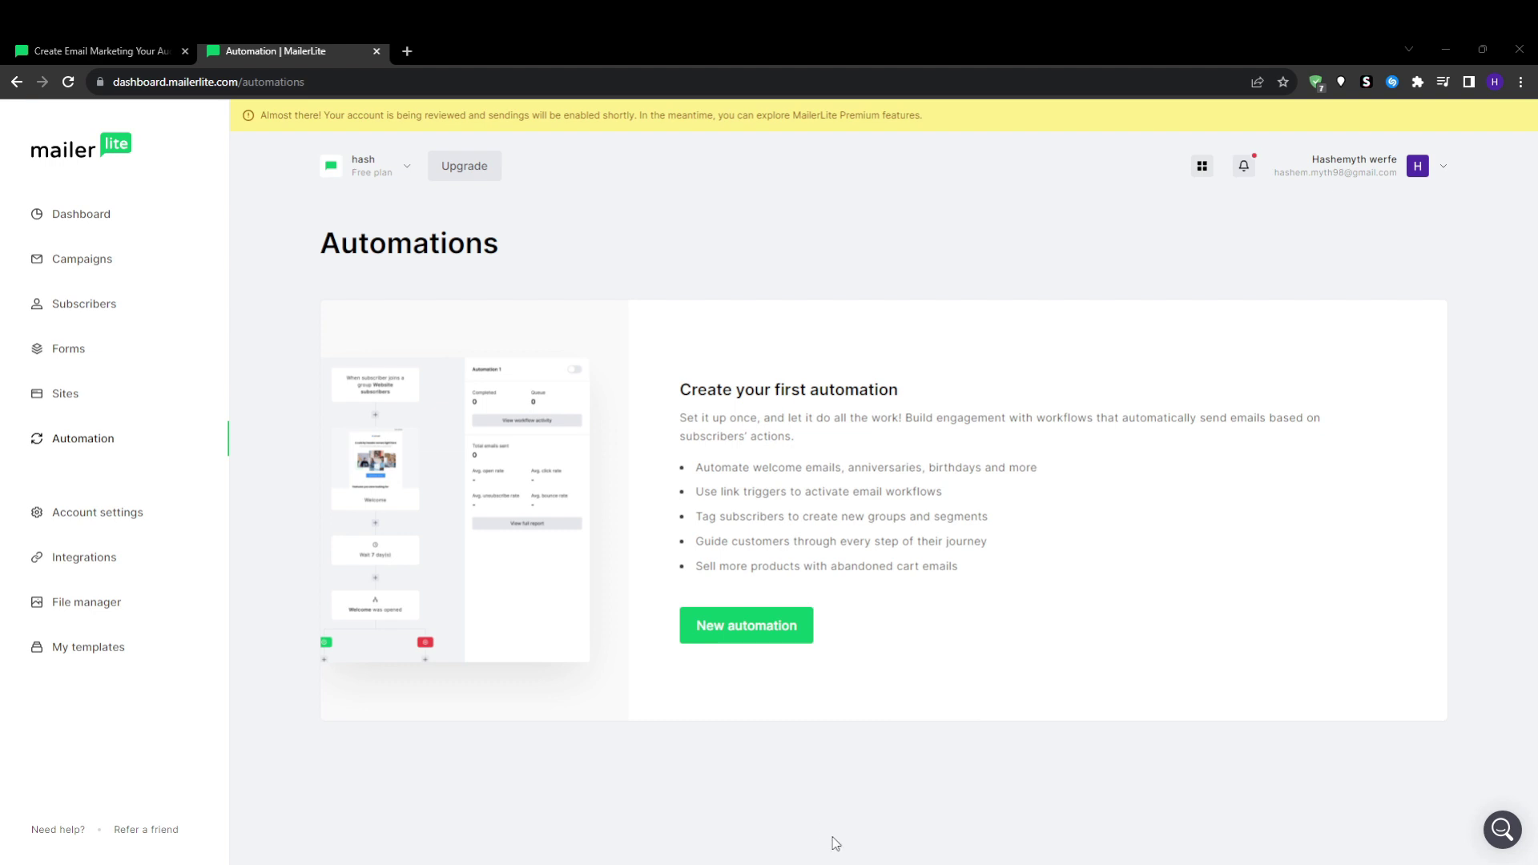
pyautogui.click(765, 629)
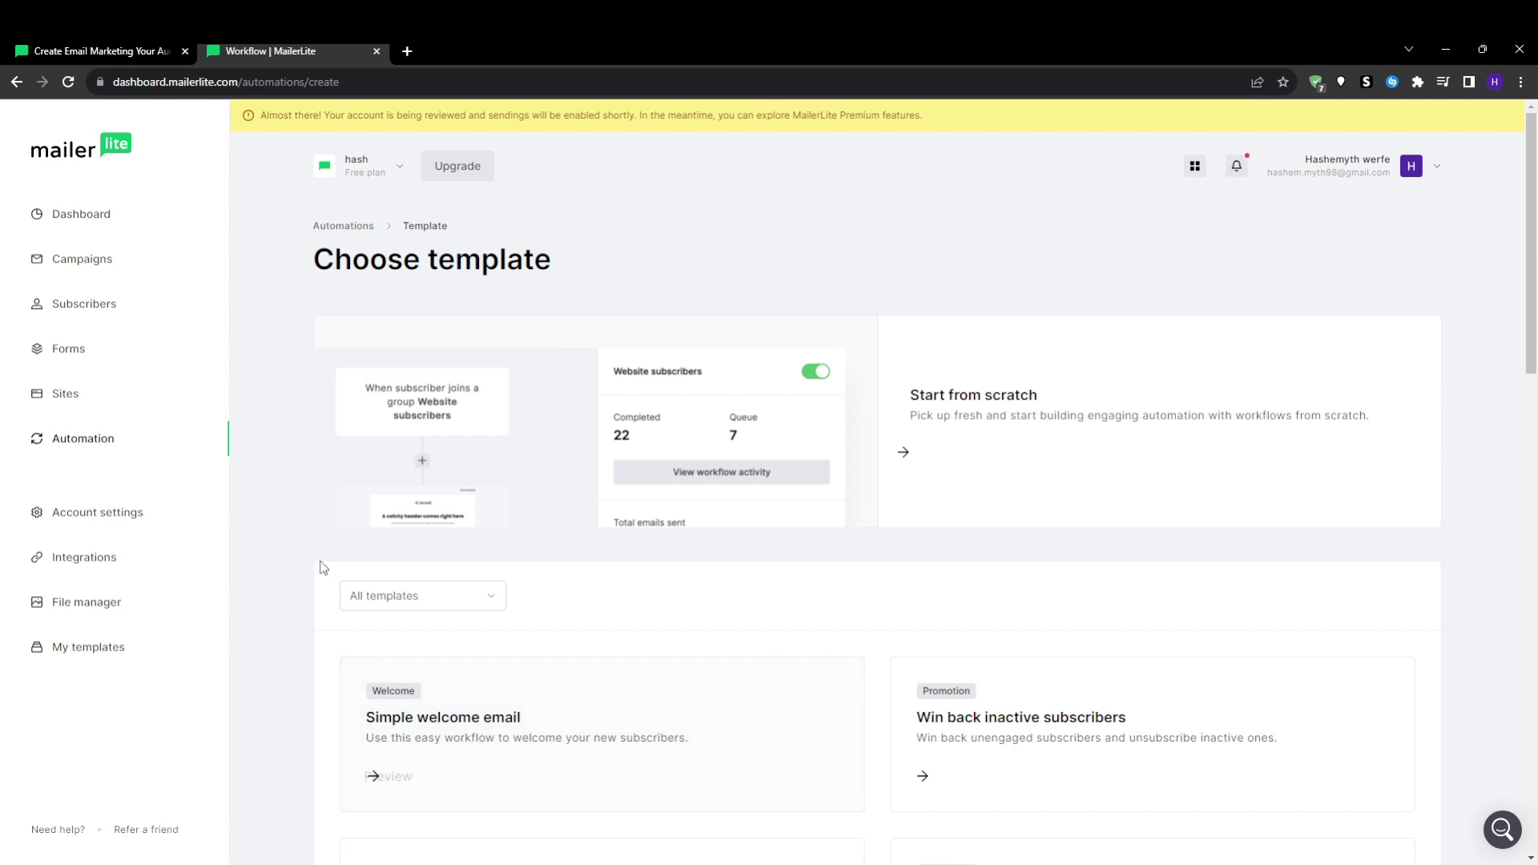
# Open the "welcome email" campaign draft in the email editor, and return to the Automations overview without editing it.
pyautogui.click(78, 265)
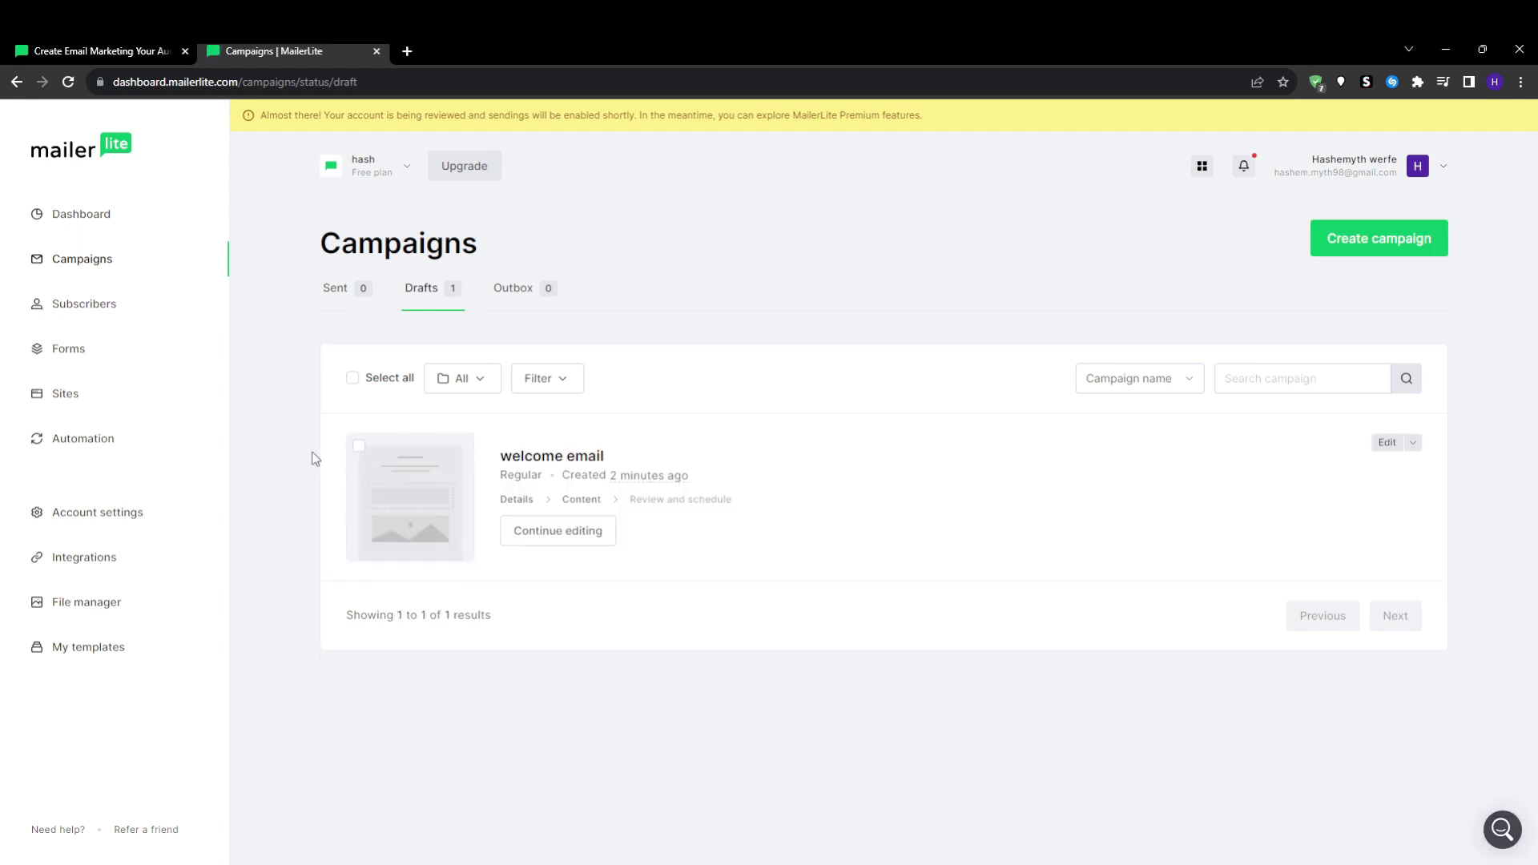
pyautogui.click(591, 539)
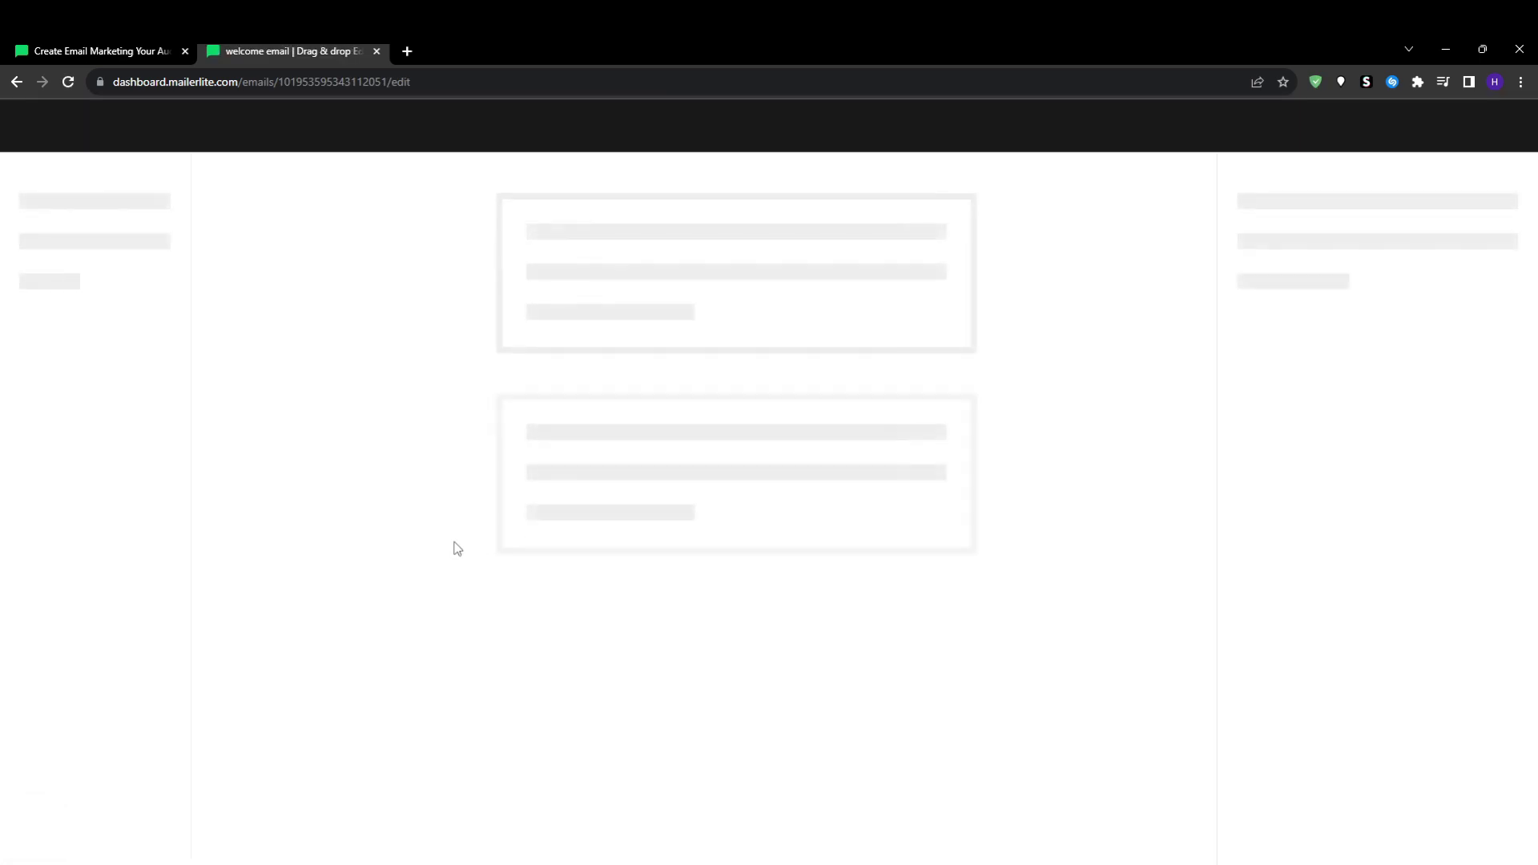
pyautogui.click(18, 82)
pyautogui.click(18, 82)
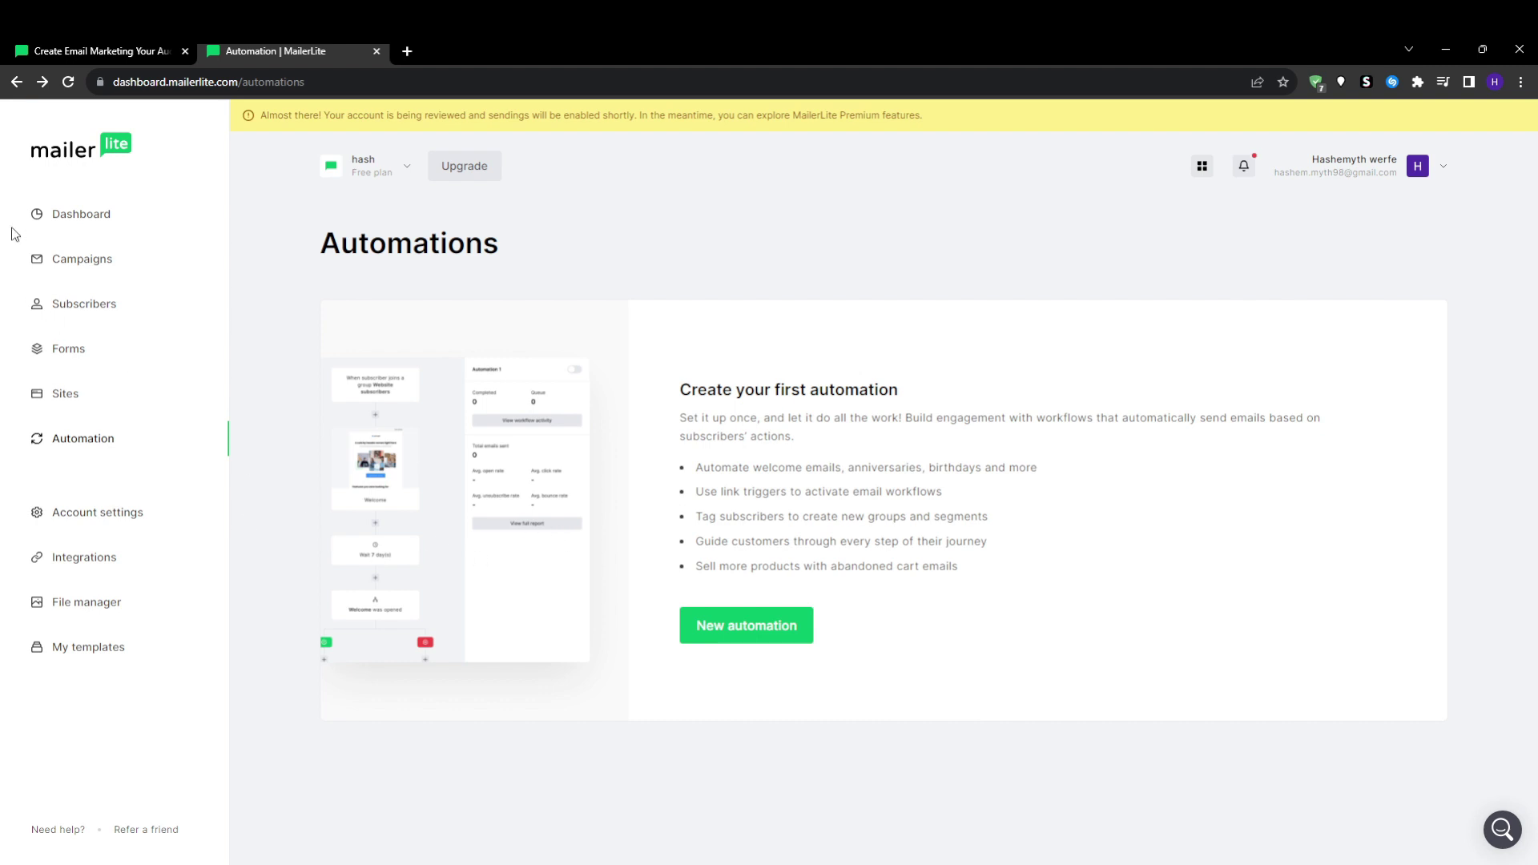
# Review the dashboard's performance overview, covering the subscribers, campaigns, automations, forms and sites statistics.
pyautogui.click(48, 225)
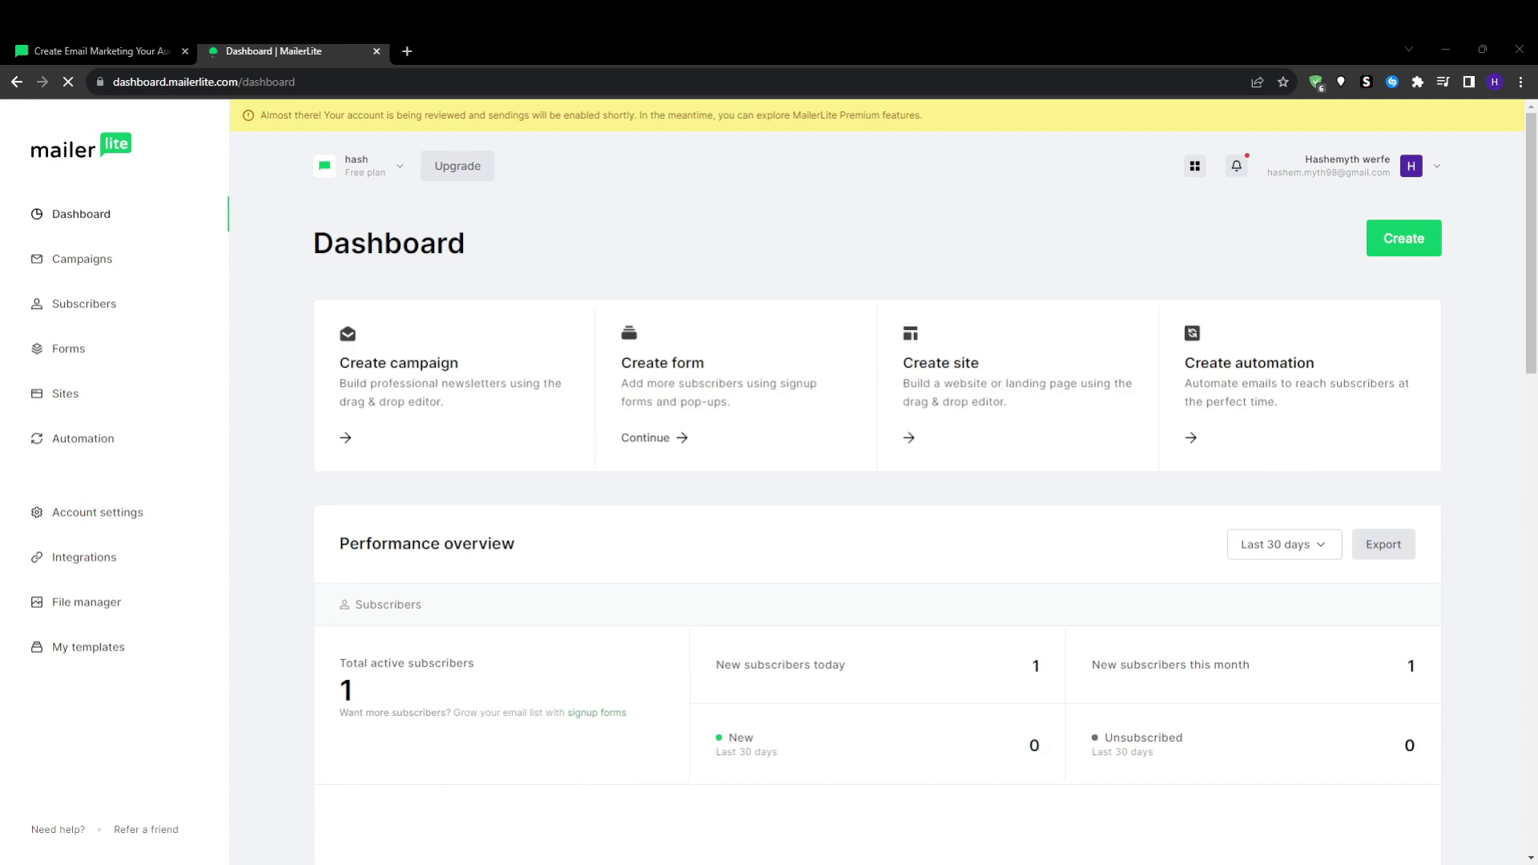
pyautogui.scroll(-4, 1520, 556)
pyautogui.scroll(-6, 1487, 568)
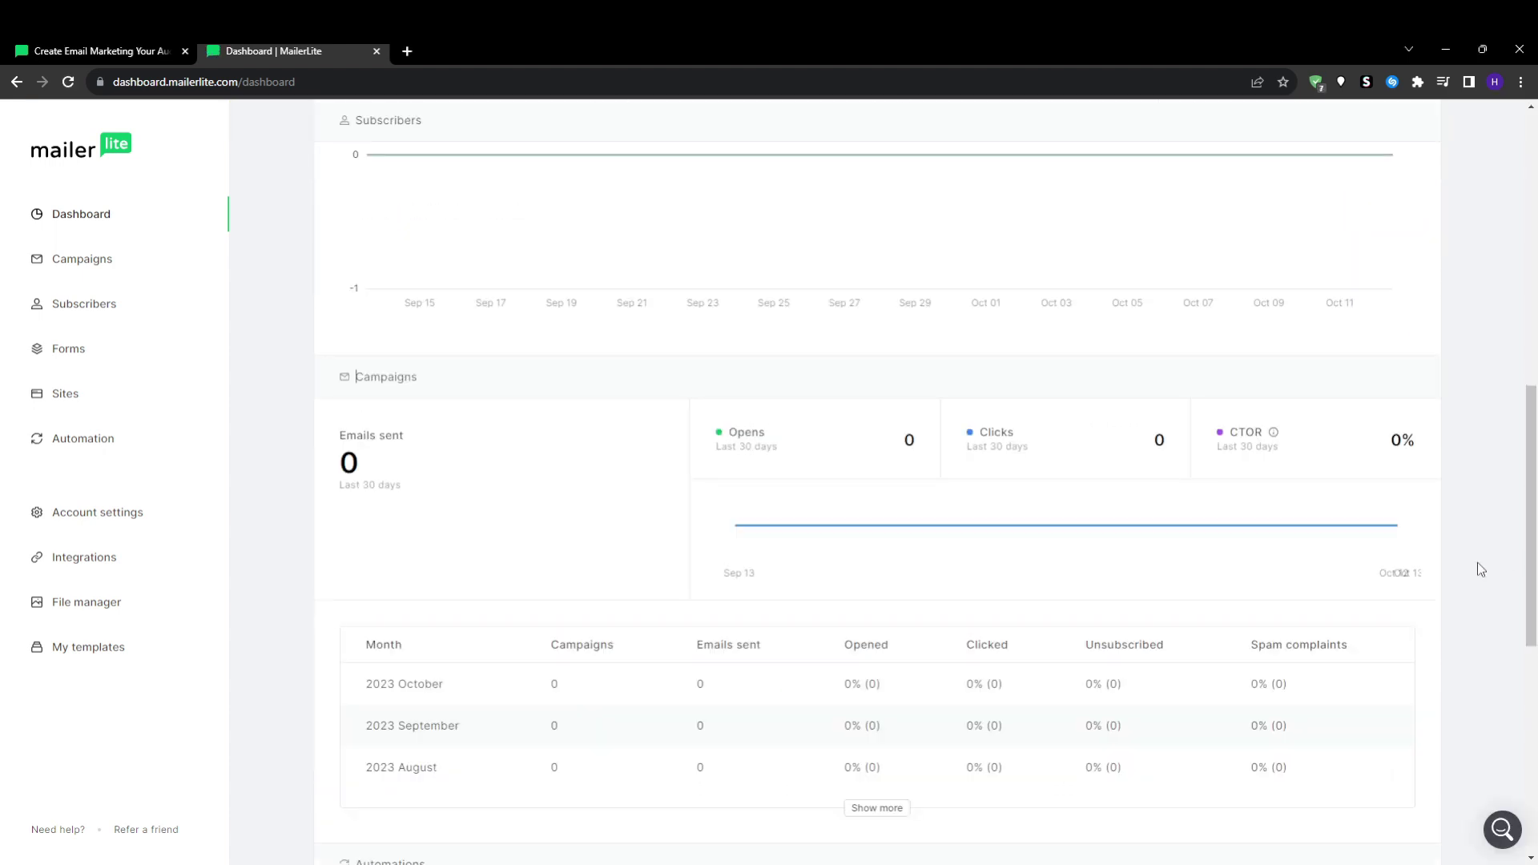
pyautogui.scroll(-4, 1480, 569)
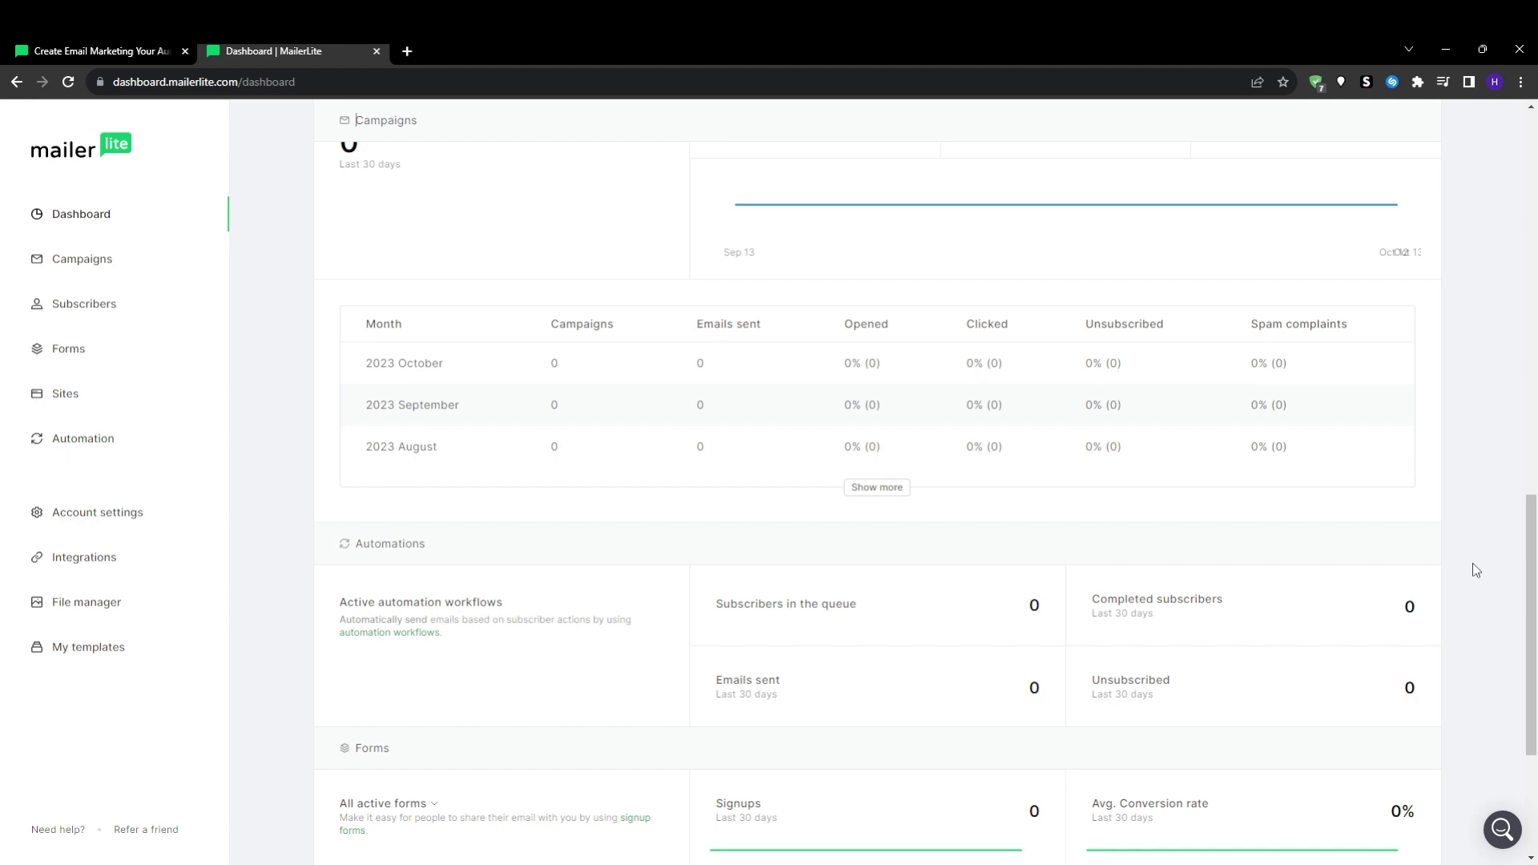
pyautogui.scroll(-4, 1475, 570)
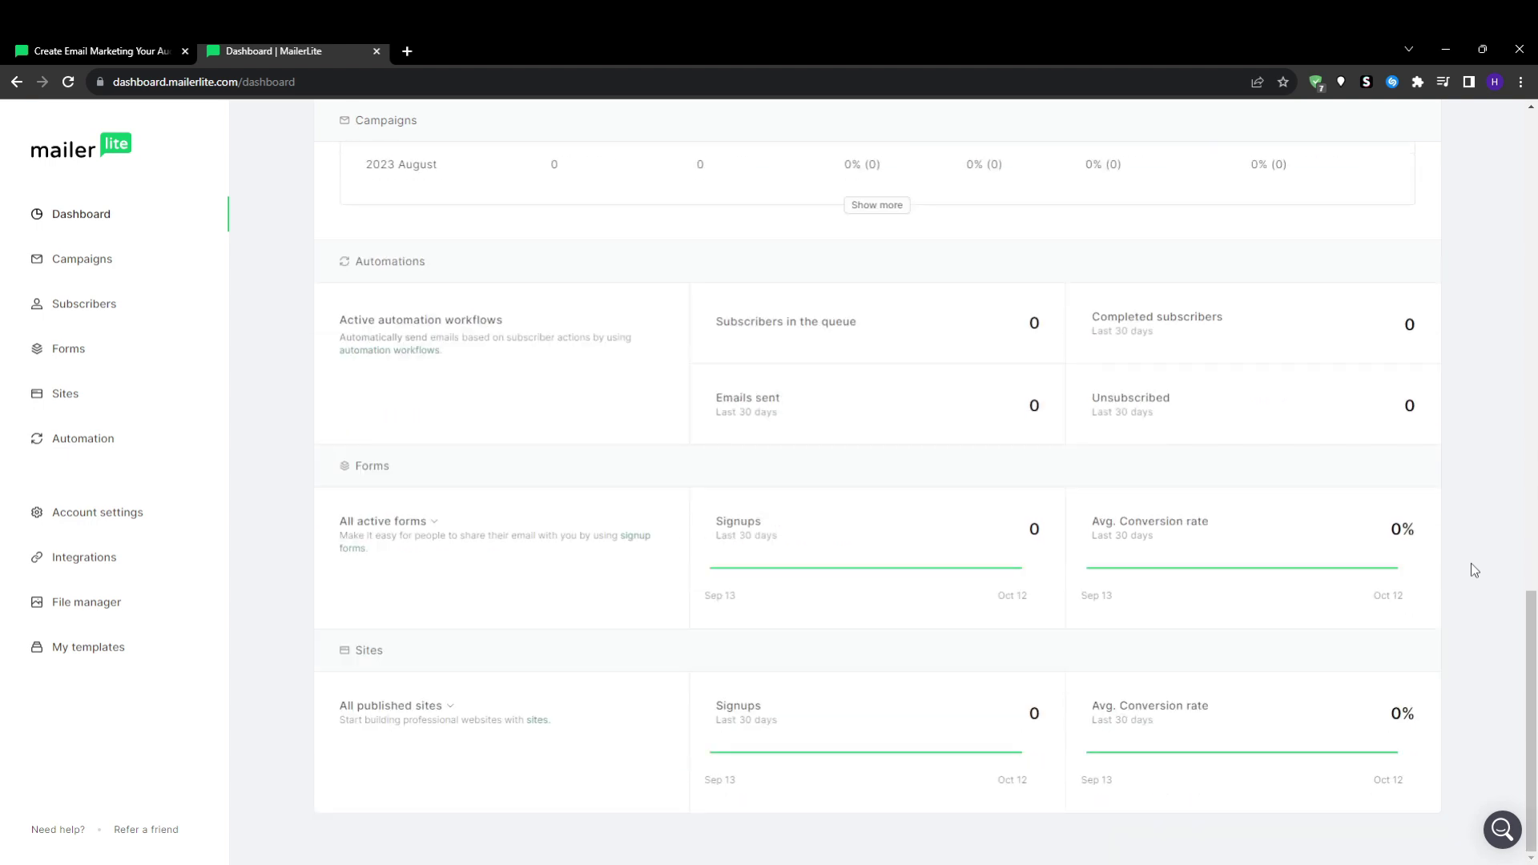